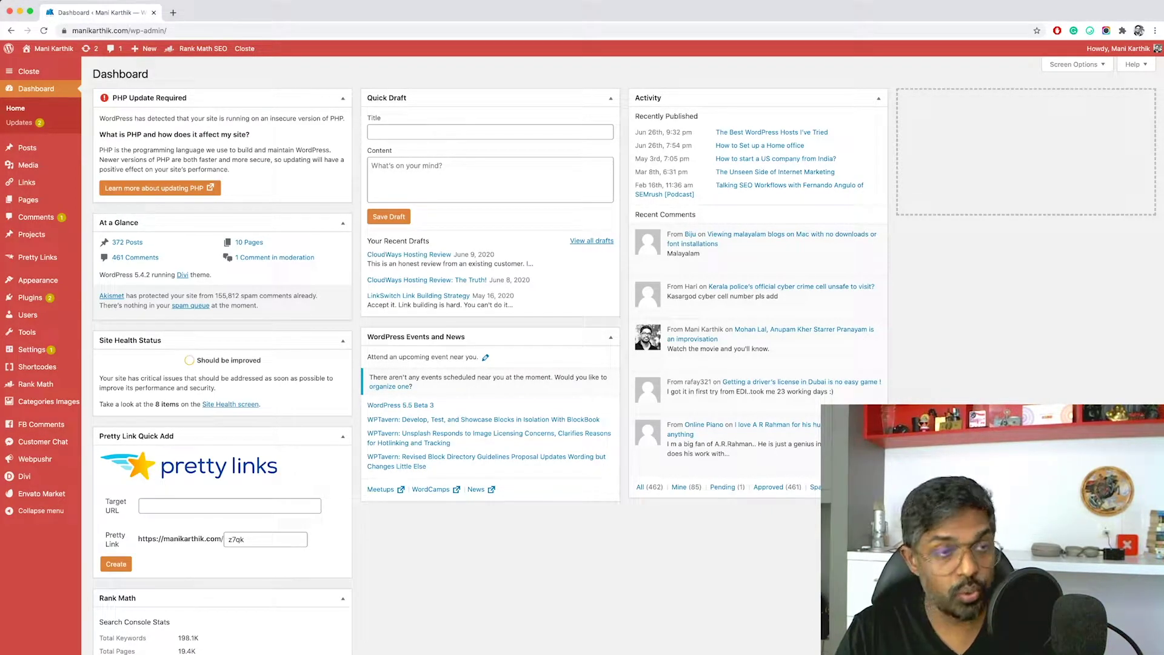
Open Google's "Enable Web Stories in Google Search" guide in a new tab and review how Web Stories appear on Google
key(super+t)
text(g)
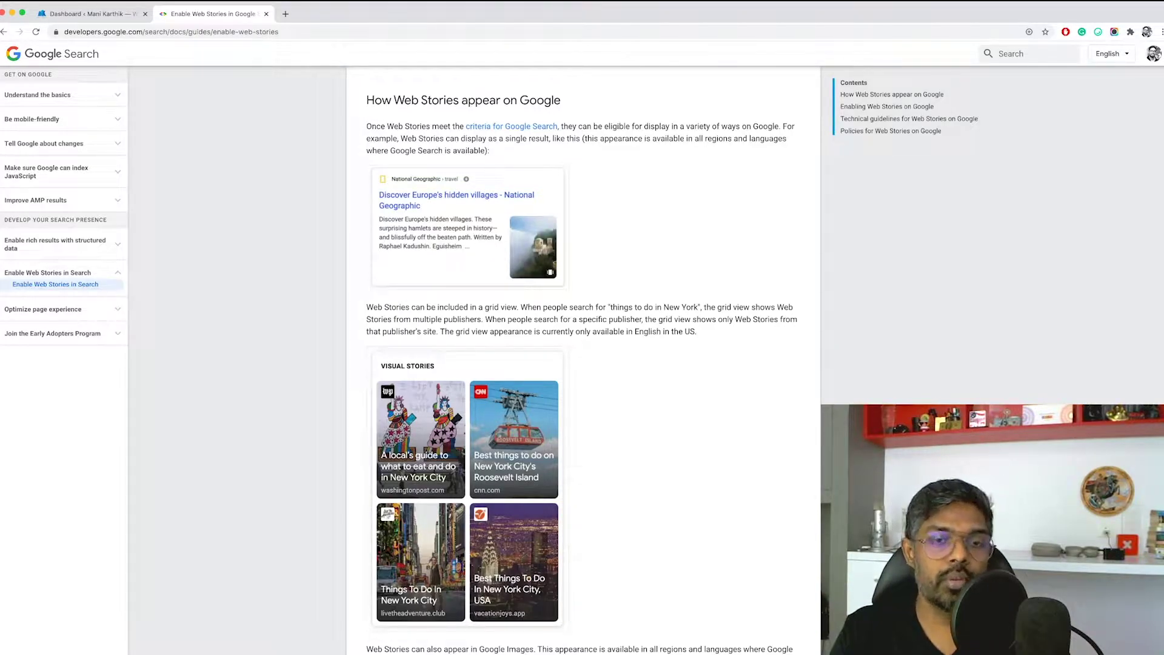
scroll(582, 363, down, 5)
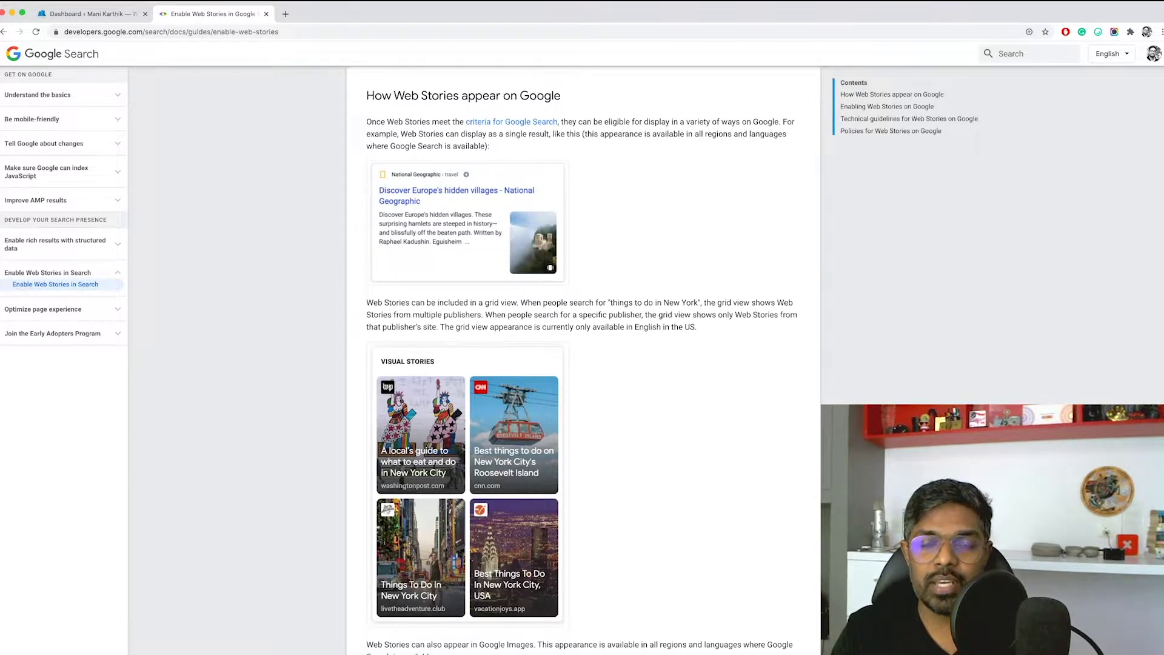
scroll(582, 364, down, 1)
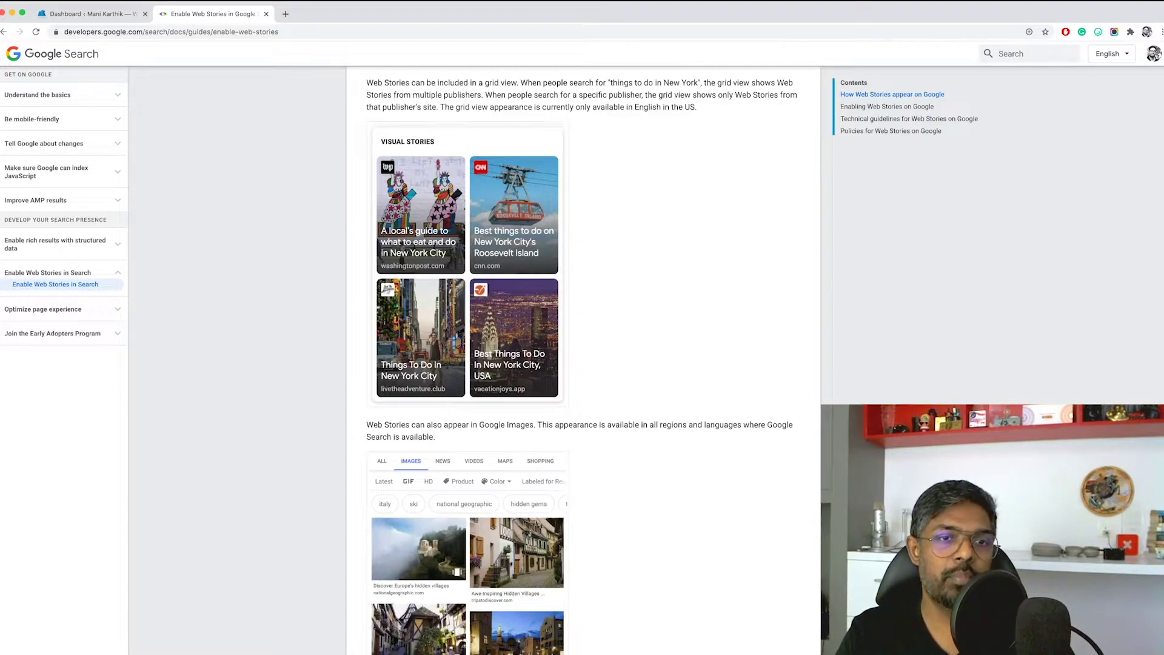
scroll(582, 364, up, 6)
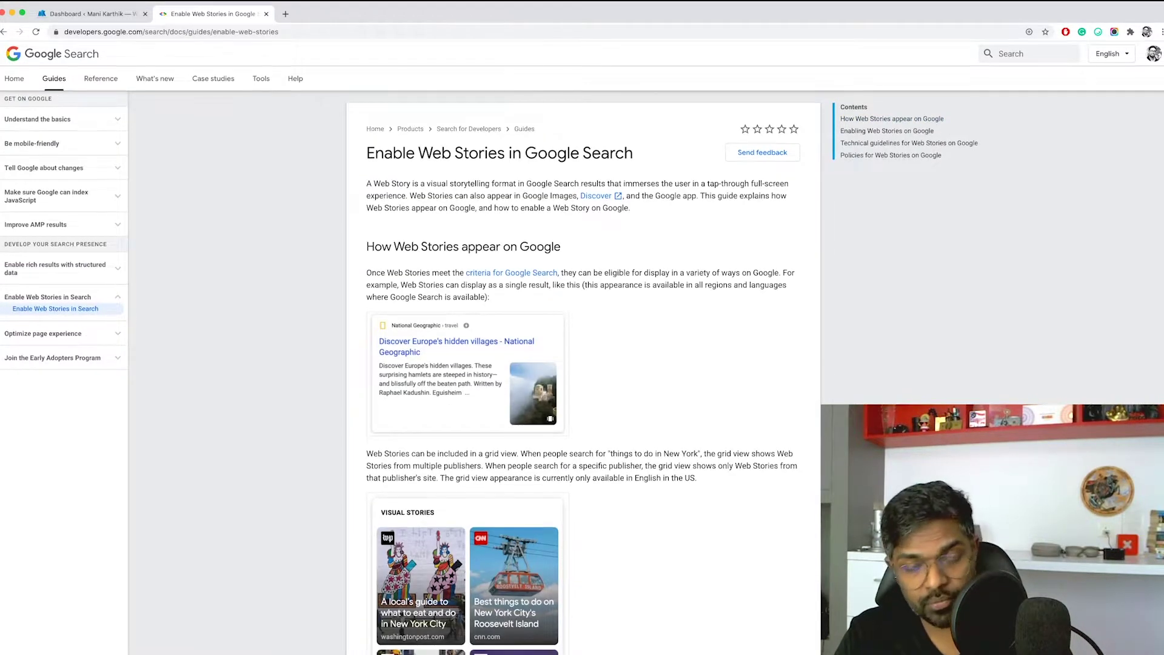
Search for "google web stories" in another new tab and open the "Enable Web Stories in Google Search" result
key(super+t)
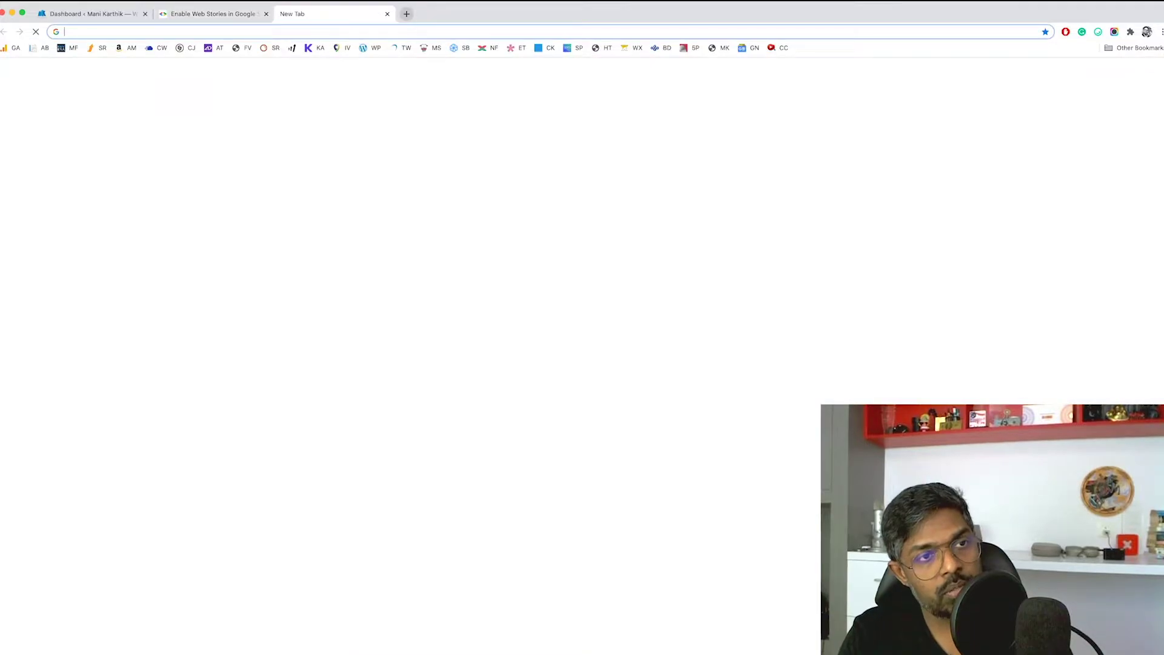
text(google web )
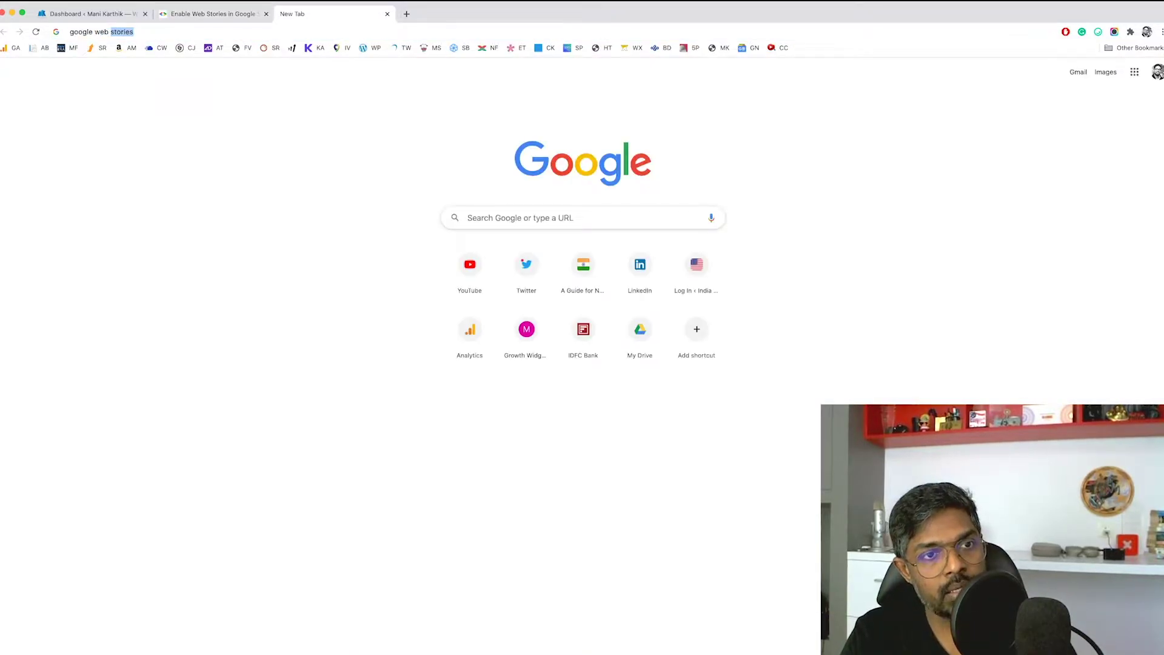
text(stories)
key(Return)
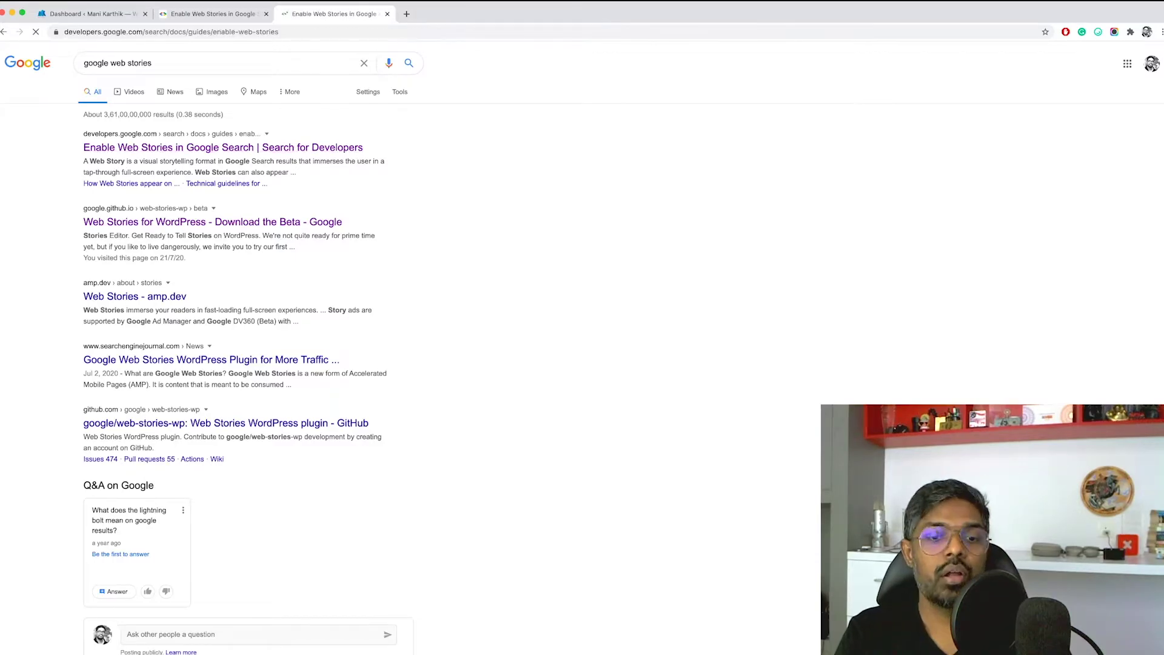
Examine the guide's examples of Web Stories in the grid view, Google Images and Discover
scroll(582, 364, down, 1)
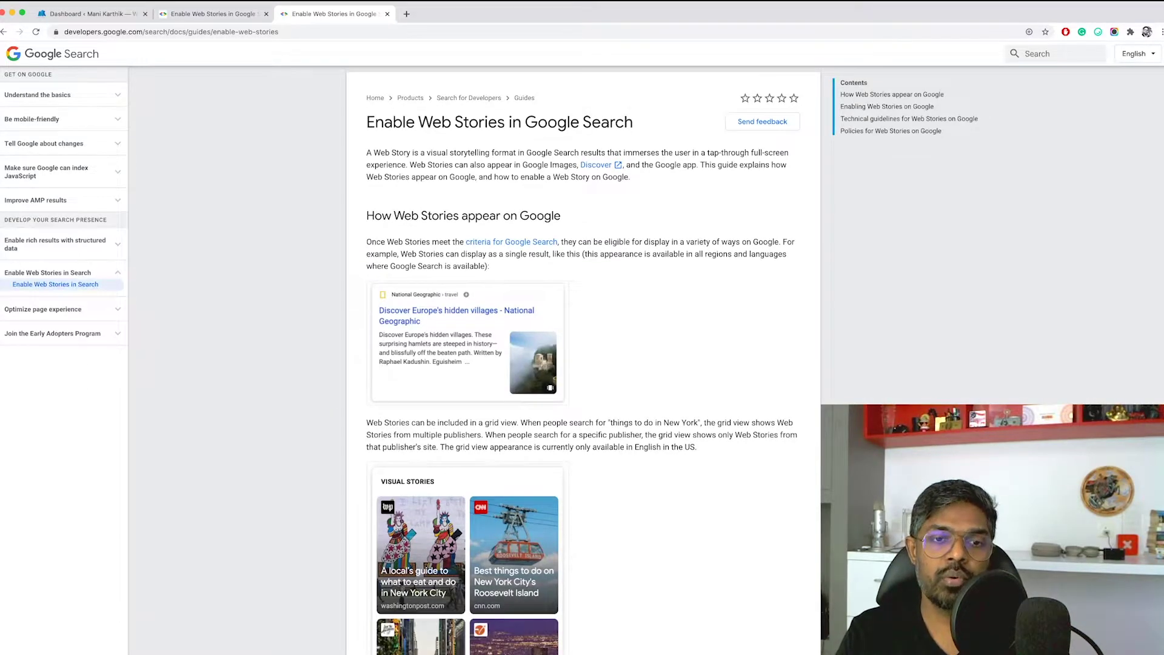
scroll(583, 364, down, 5)
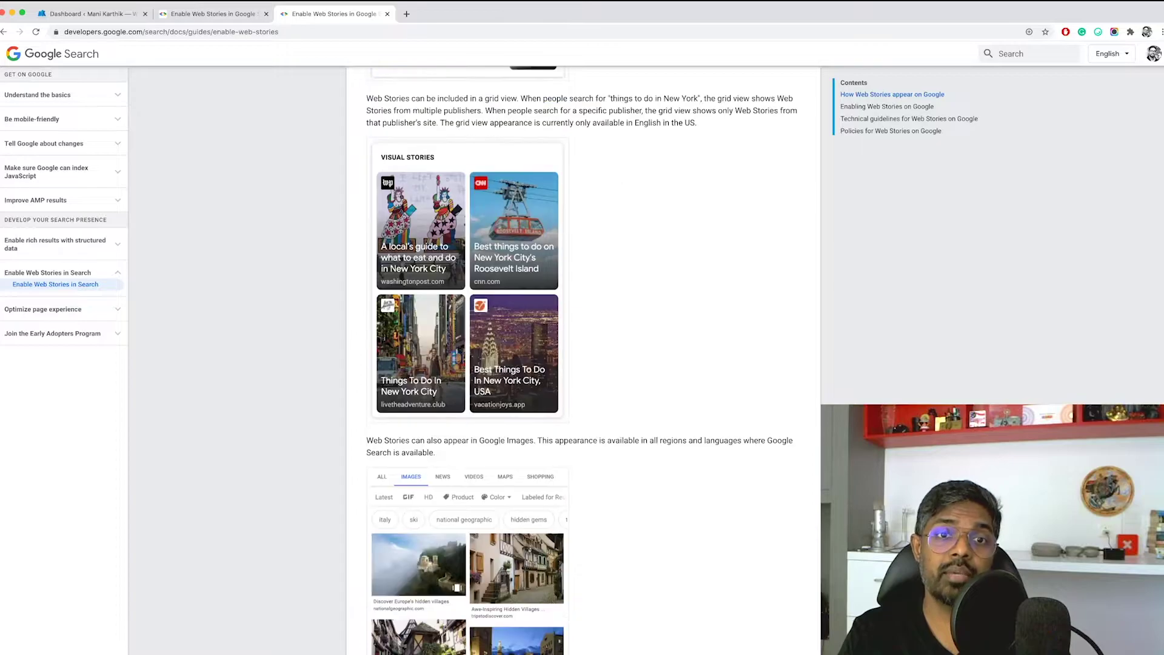
scroll(582, 364, down, 1)
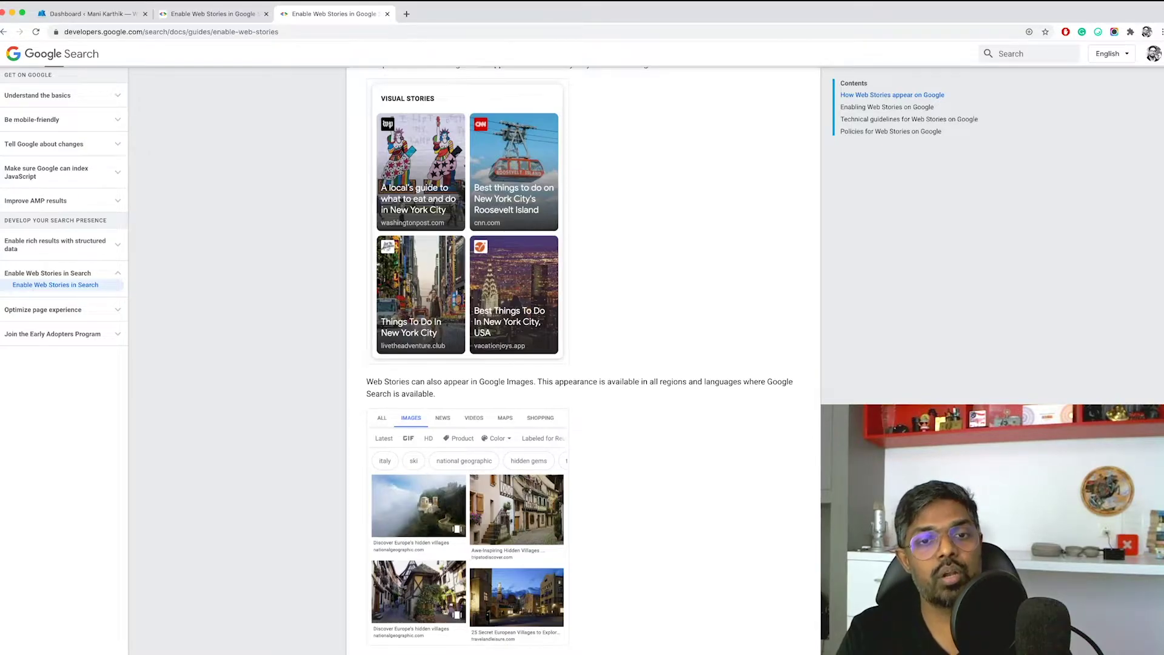
scroll(579, 364, down, 5)
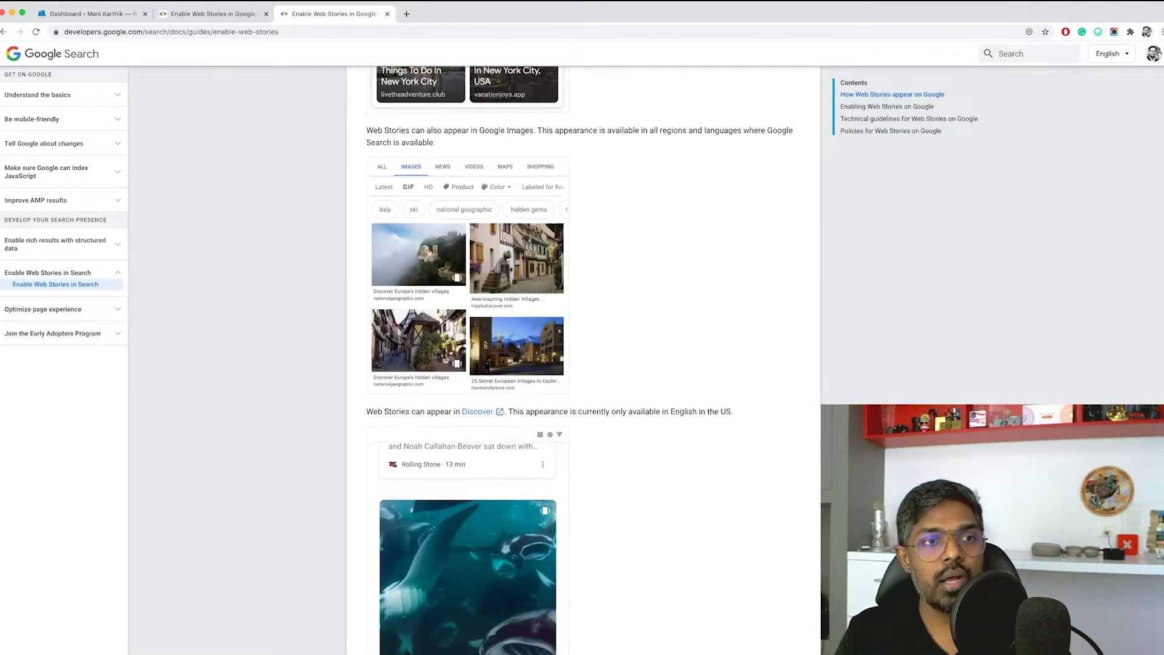
scroll(579, 364, down, 2)
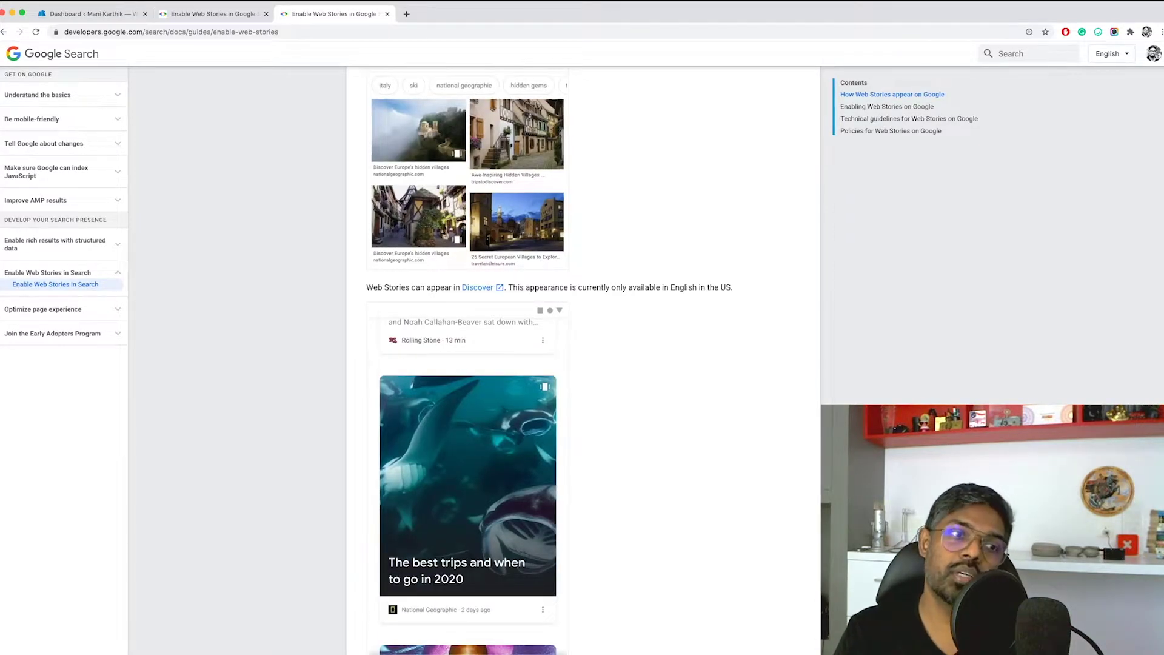
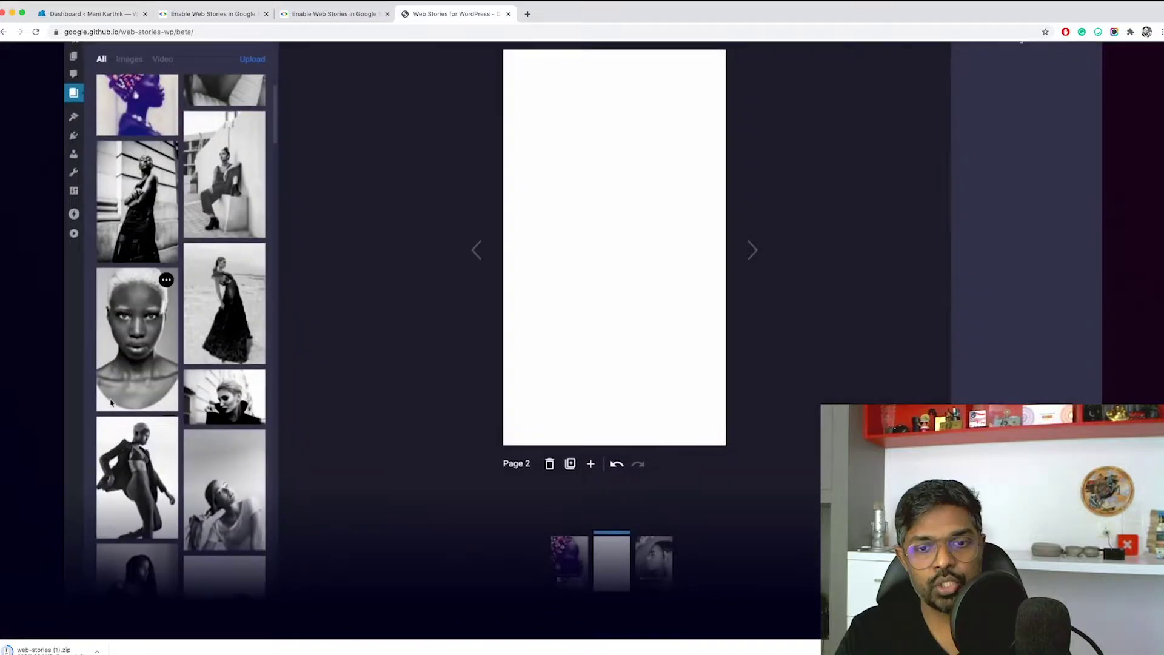
Review the Web Stories for WordPress beta page, including its templates, tips and plugin installation instructions
scroll(508, 288, down, 4)
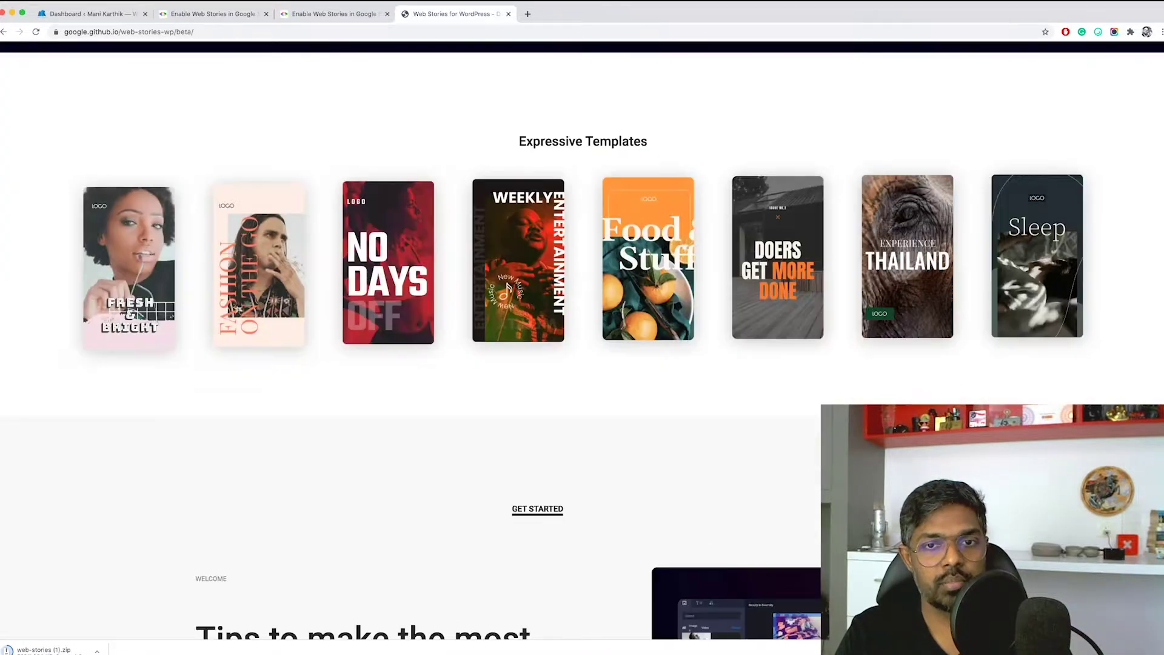
scroll(508, 288, down, 1)
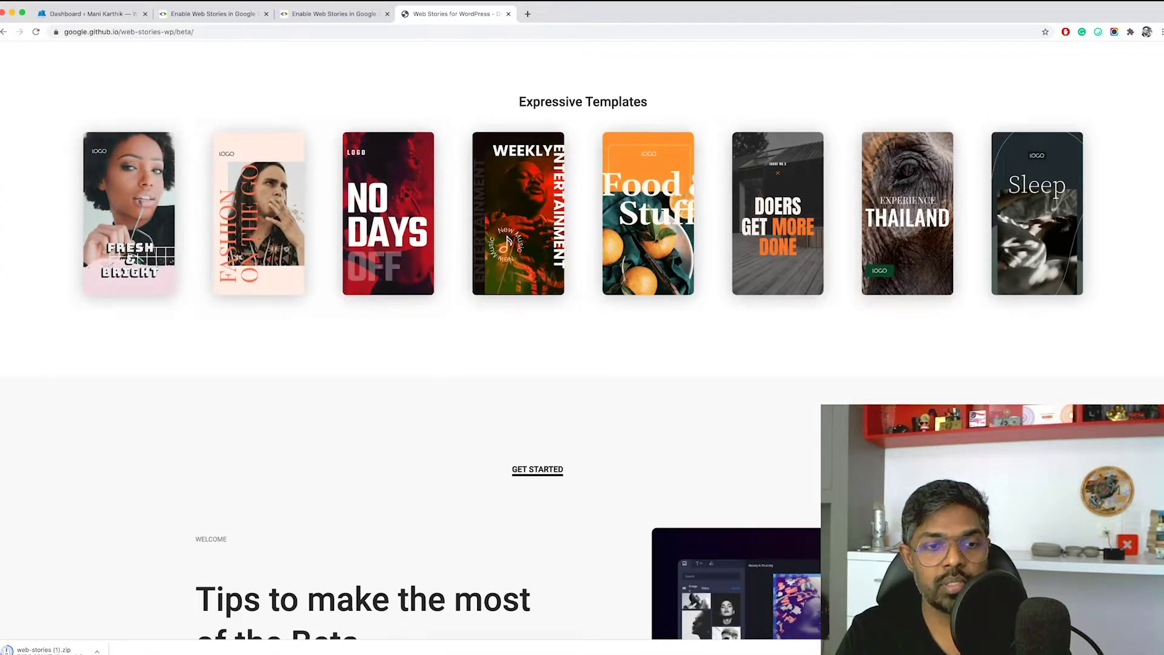
scroll(508, 241, down, 12)
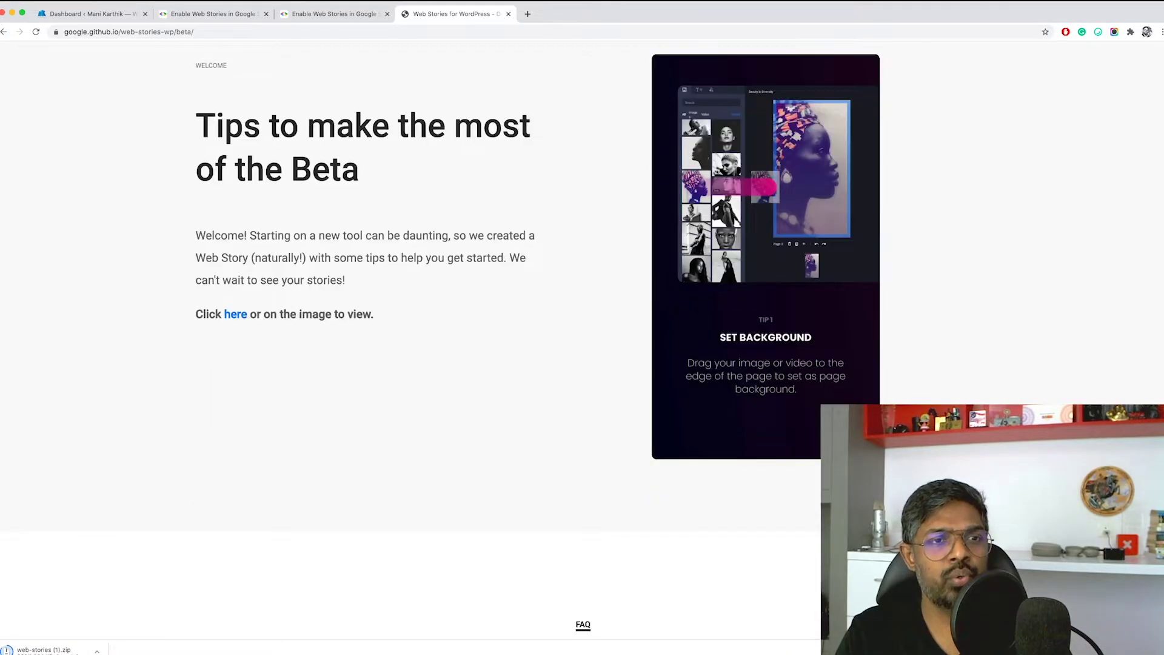
scroll(508, 241, down, 7)
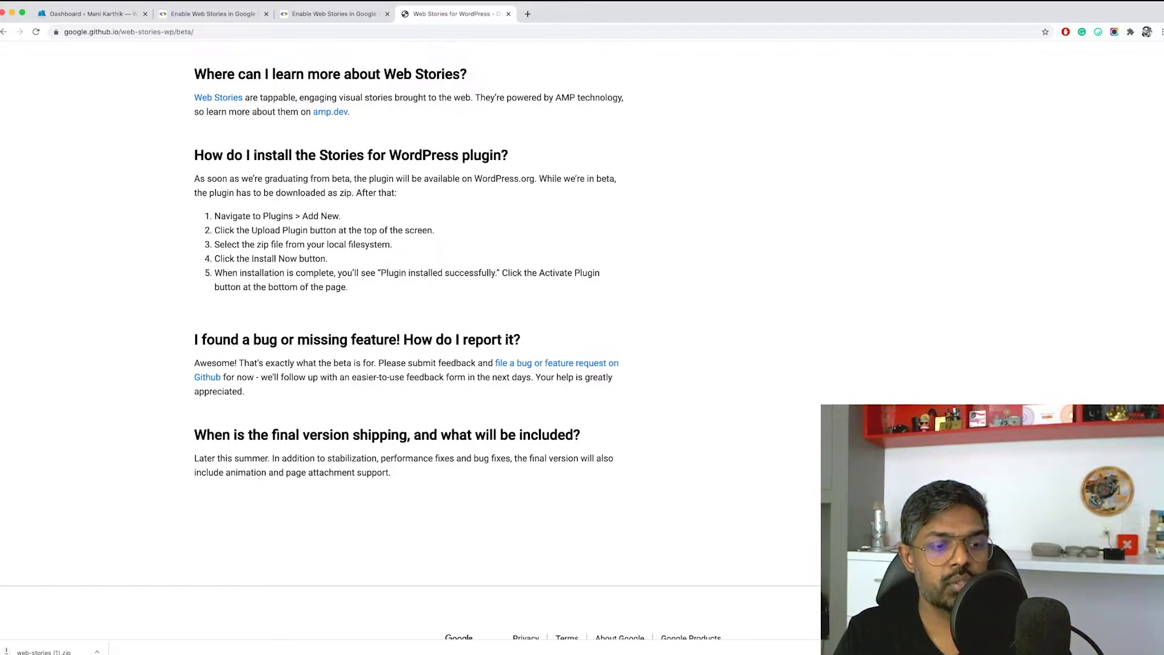
scroll(410, 354, up, 20)
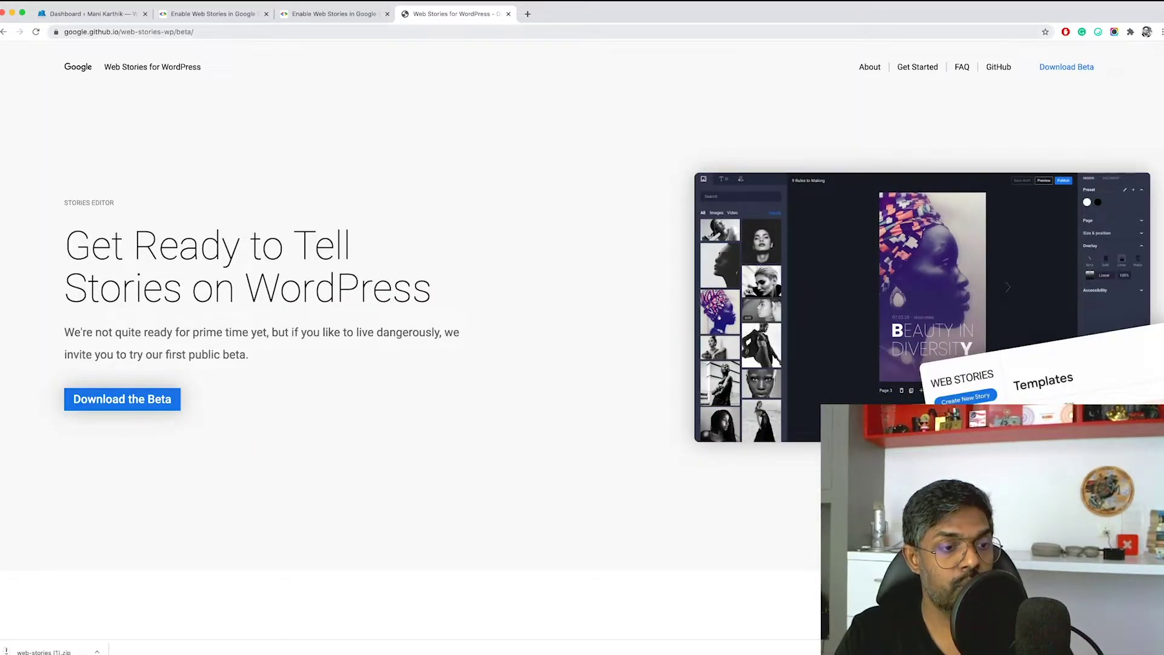
Install the plugin from the downloaded web-stories (1).zip on the WordPress site and activate it
click(92, 14)
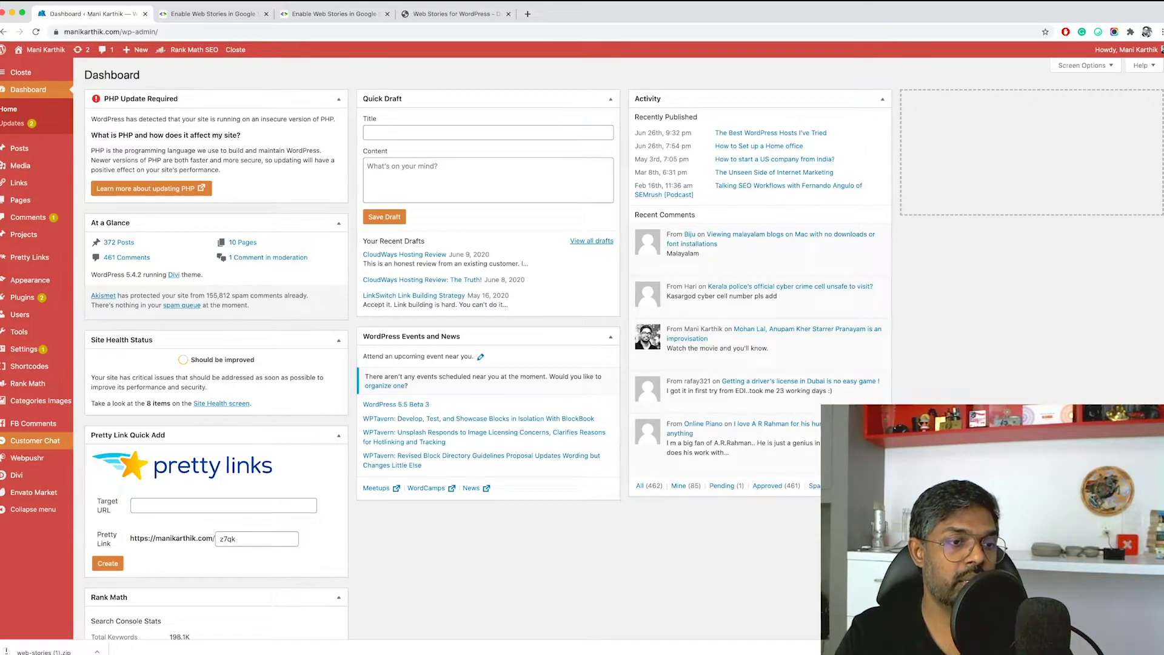
mouse_move(24, 297)
click(94, 313)
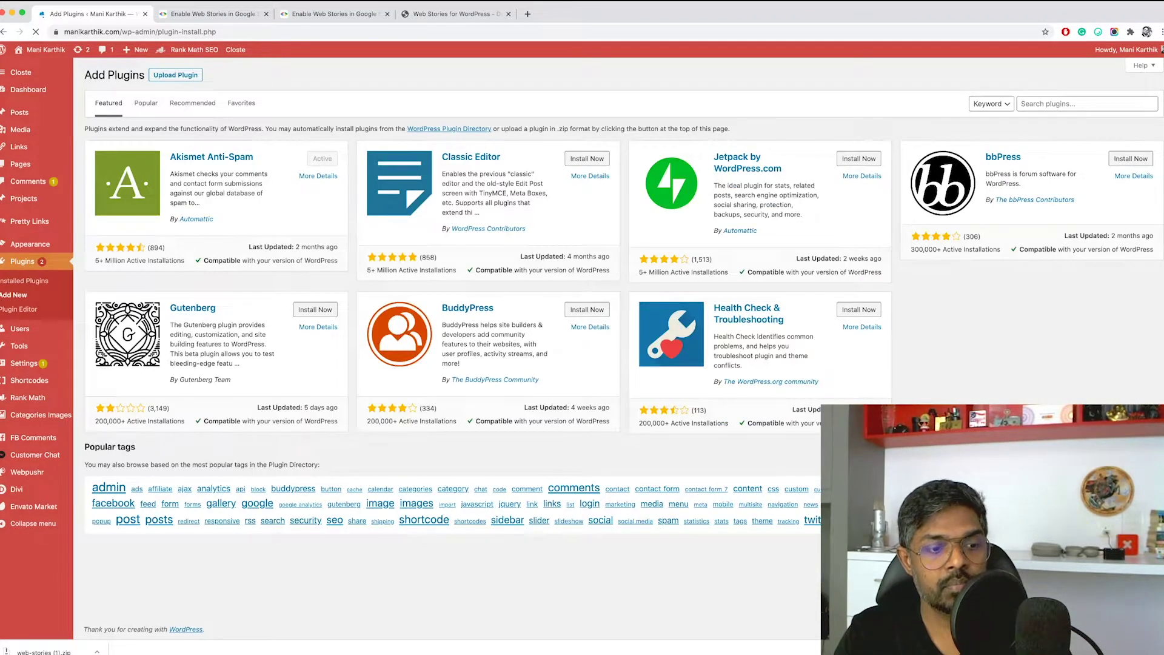
click(175, 76)
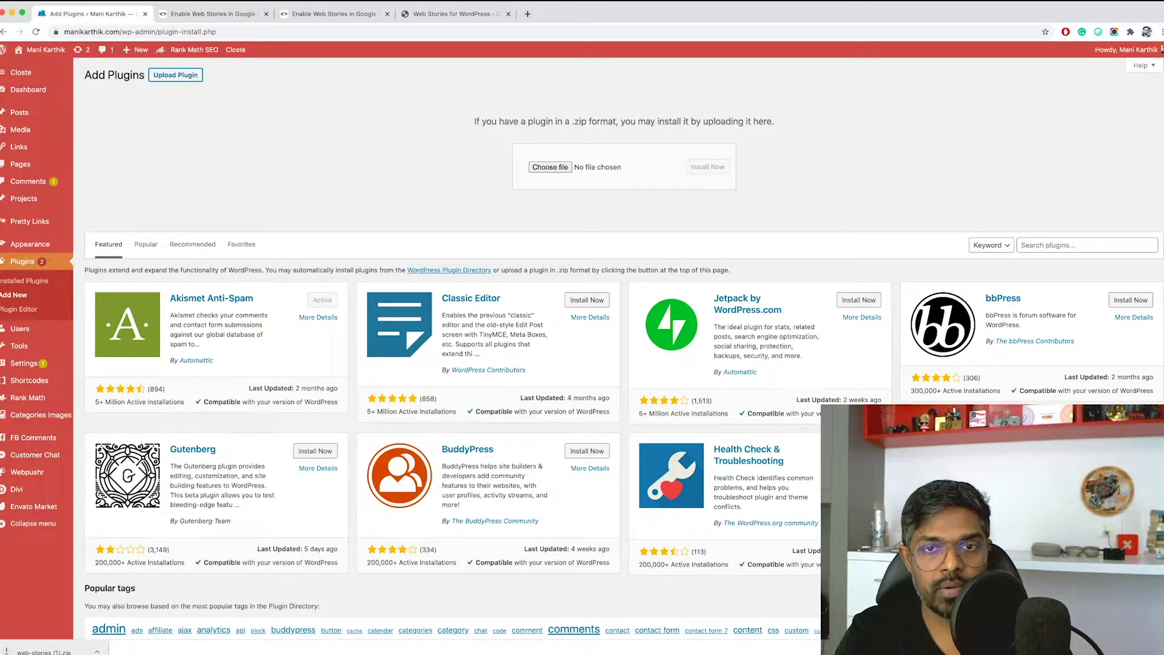
drag(44, 651, 550, 166)
click(708, 167)
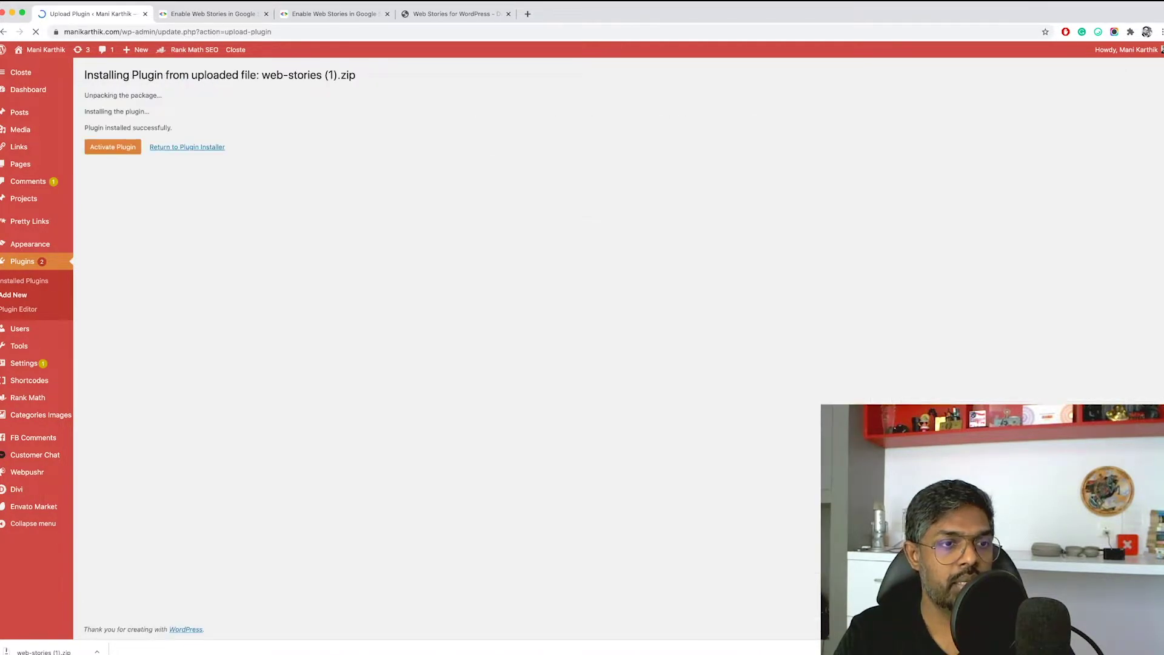
click(113, 147)
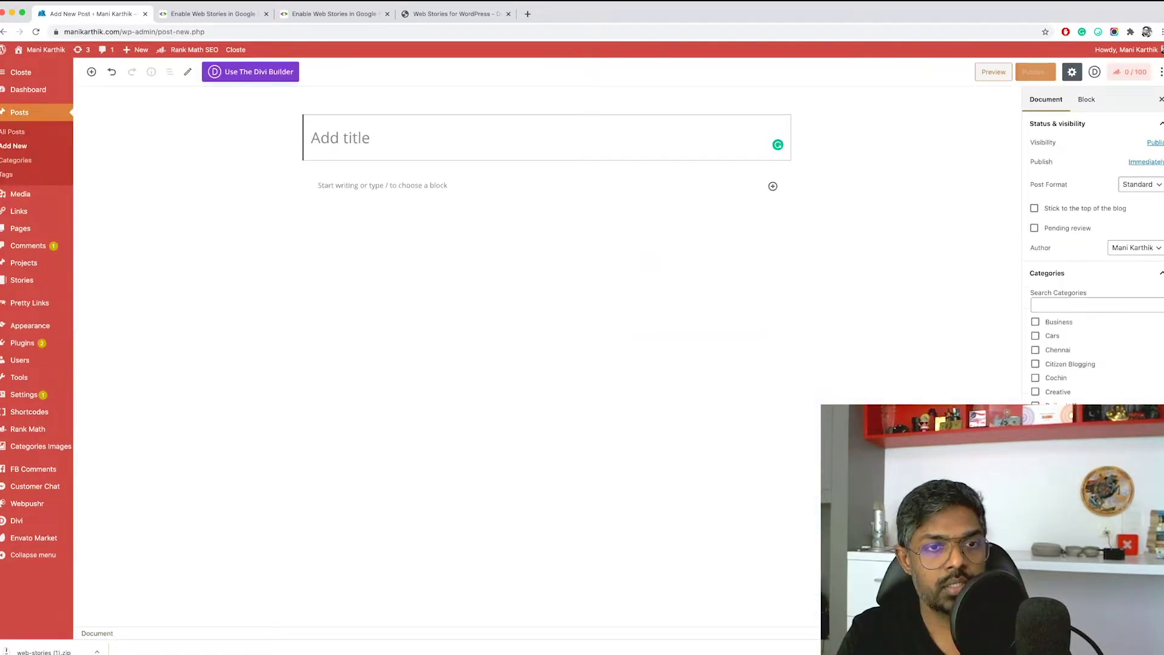
Draft a new post titled "This is a test page" with the paragraph "This is a test. We're testing."
text(This is a test page)
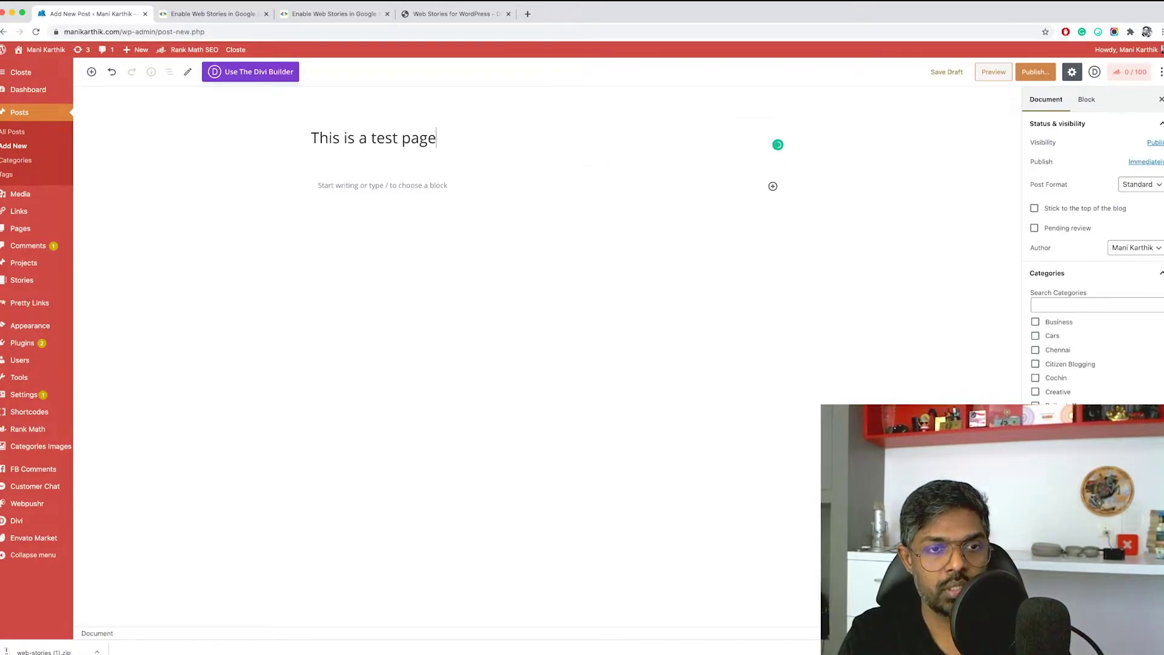
key(Return)
text(This is)
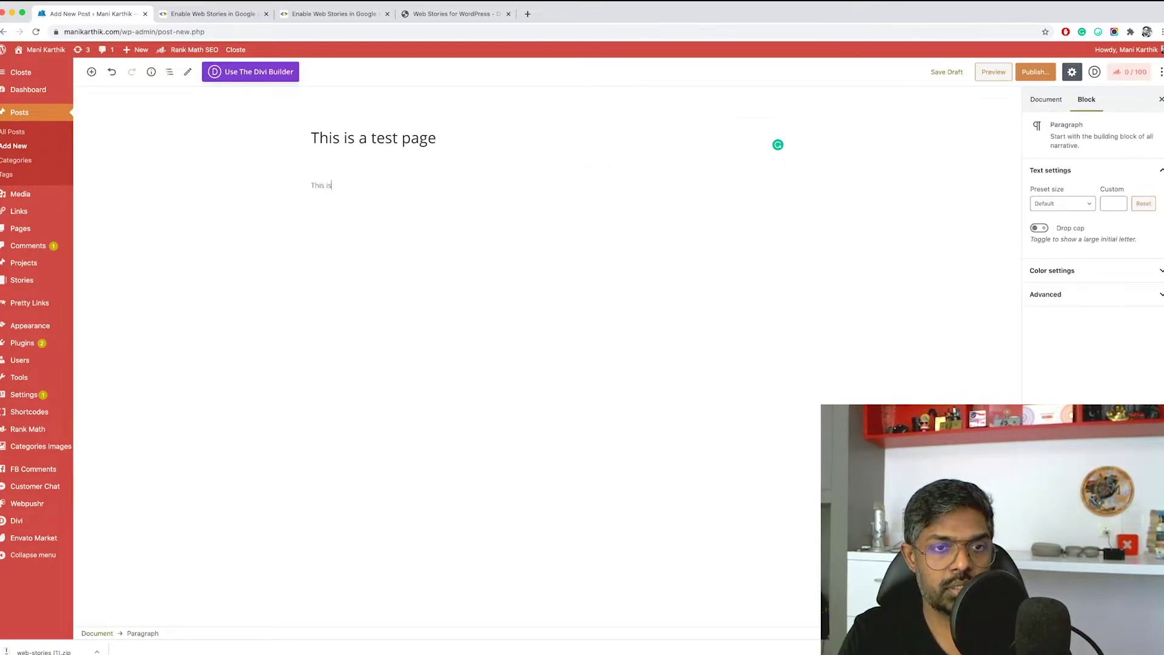
text( a test. We're testing.)
key(Return)
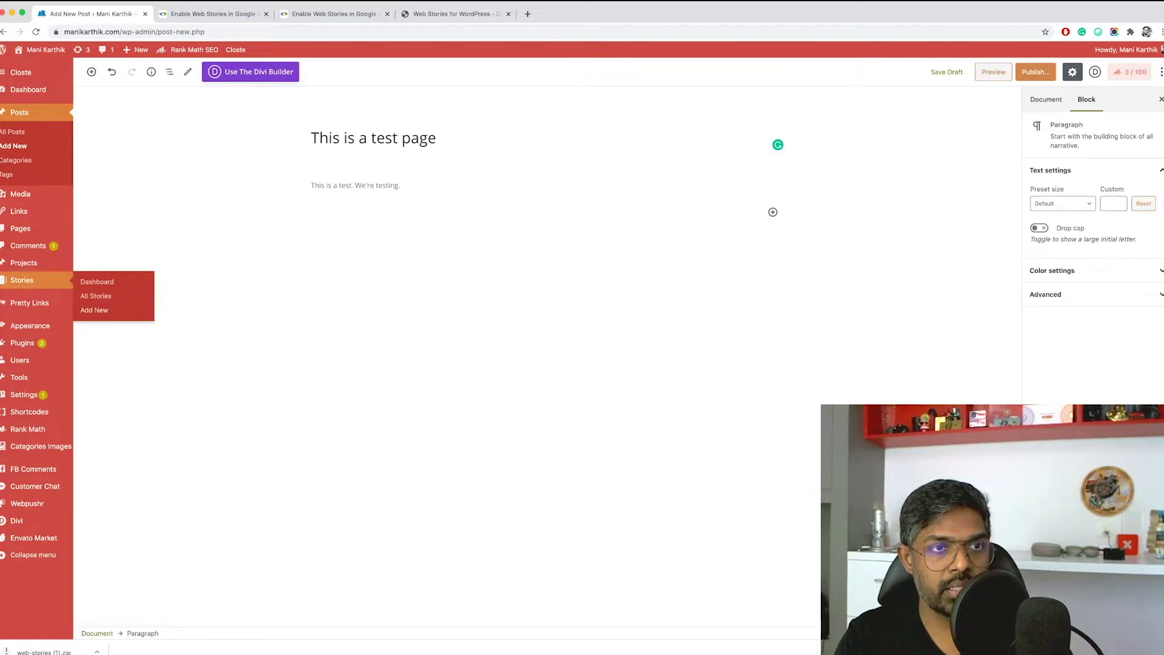
Create a new web story in a separate tab and bring up its editor
super+click(94, 310)
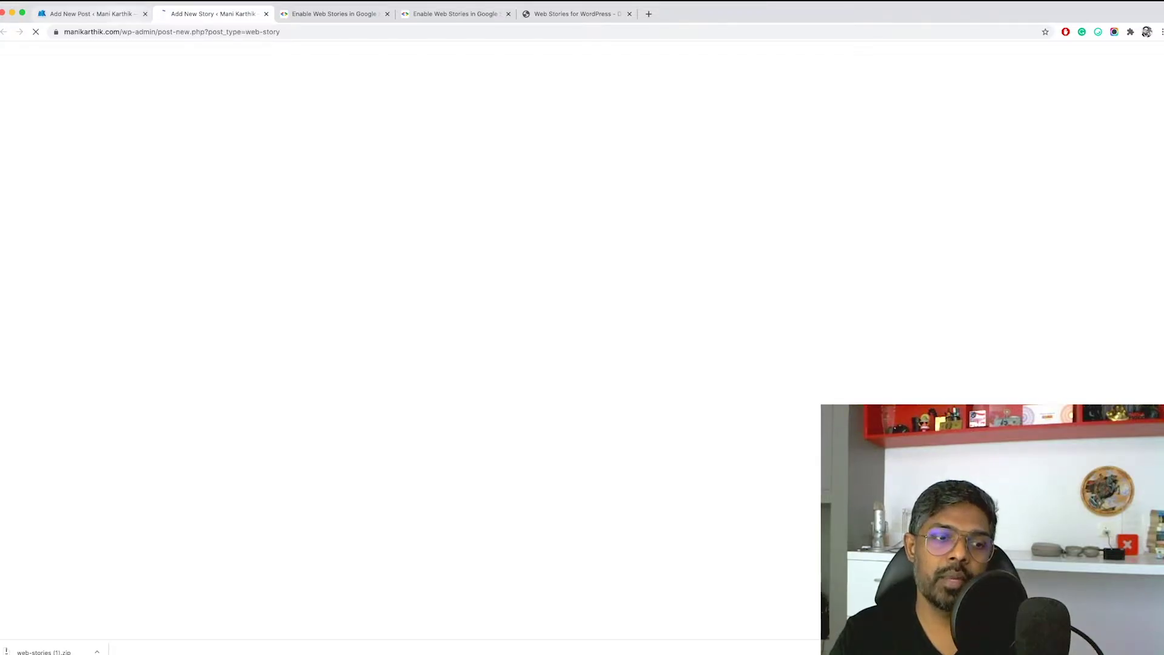
click(91, 14)
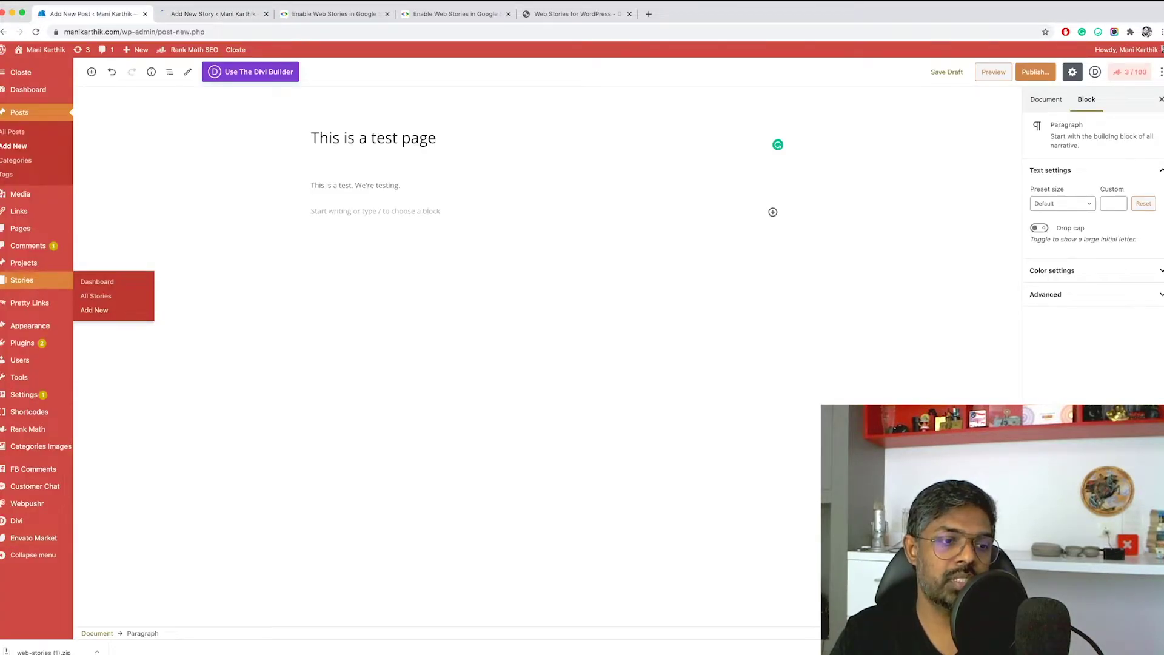
mouse_move(24, 395)
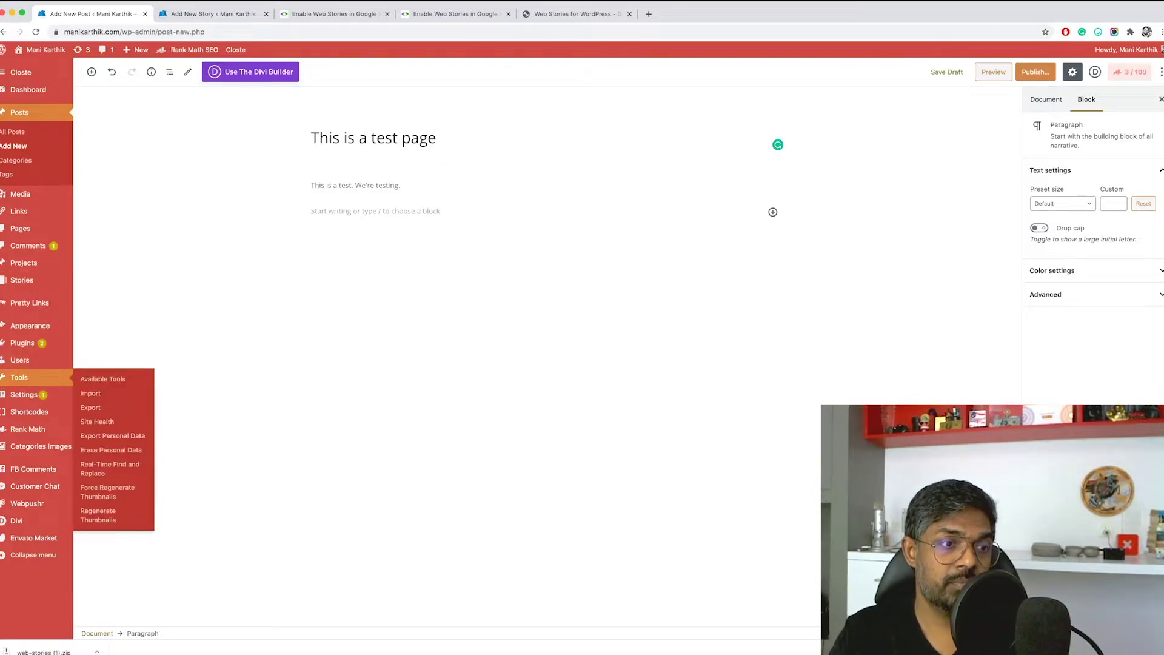
mouse_move(22, 280)
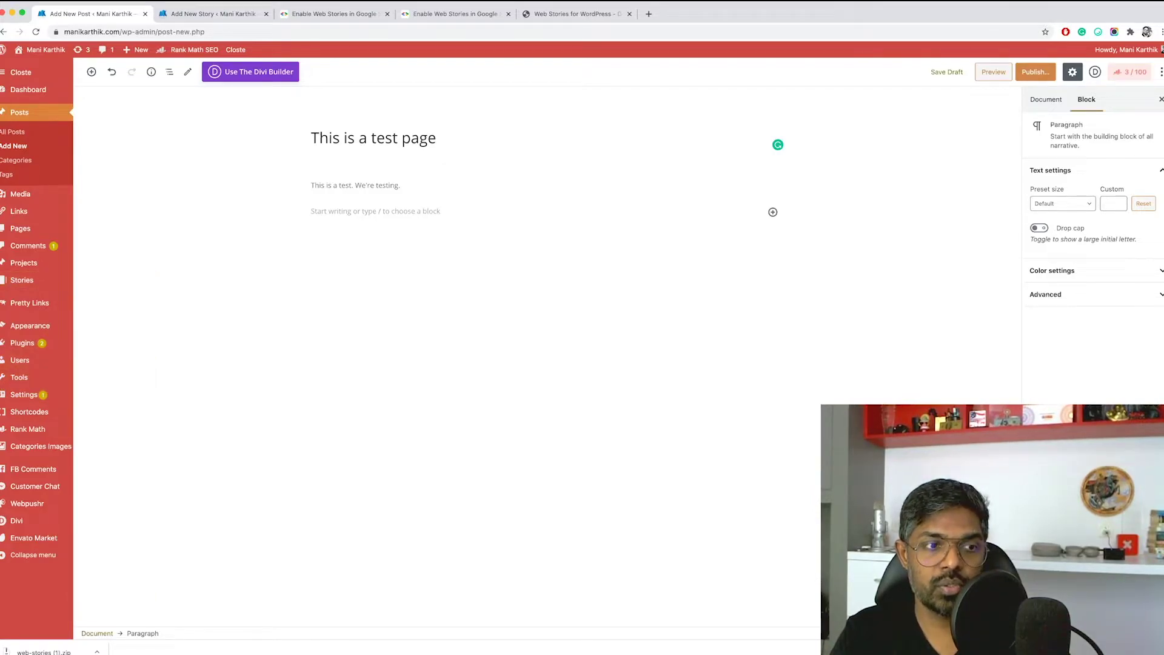
click(214, 14)
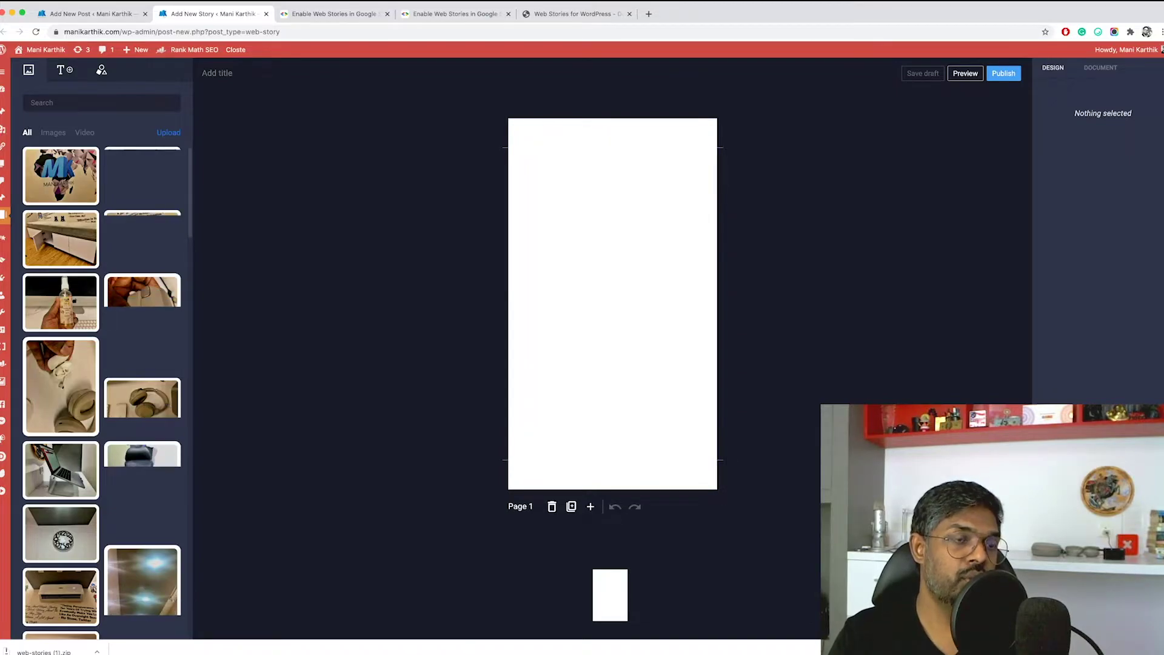
Add the microphone-and-books photo from the media library to page 1 and center it near the page's upper edge
mouse_move(61, 175)
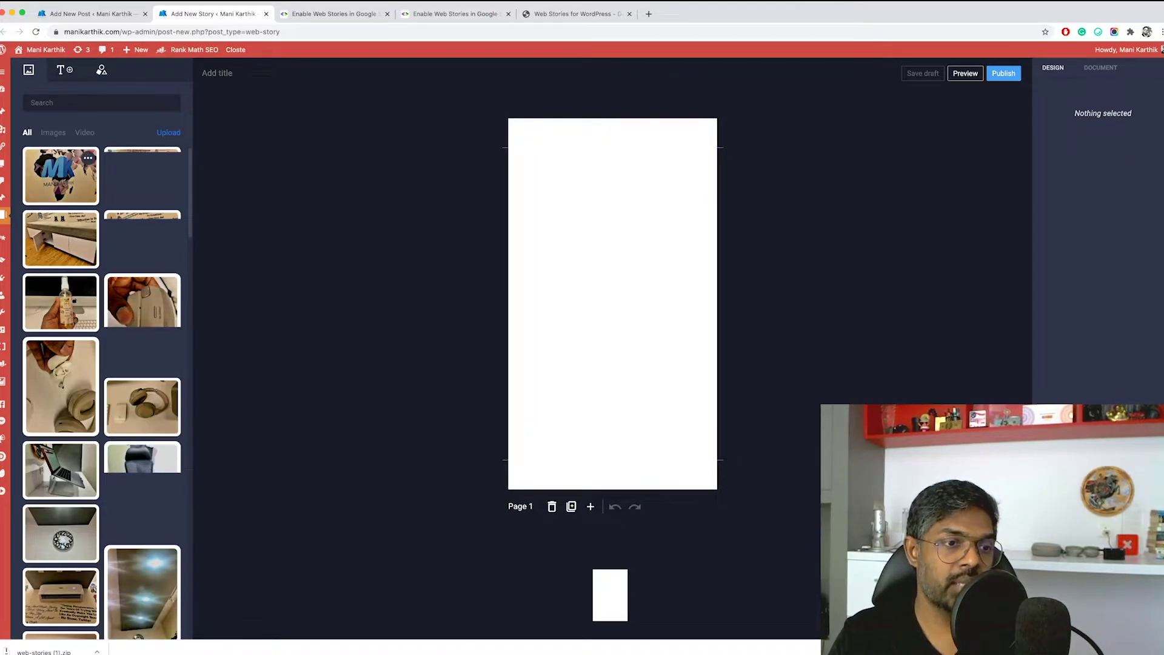
scroll(143, 209, down, 5)
scroll(142, 209, down, 2)
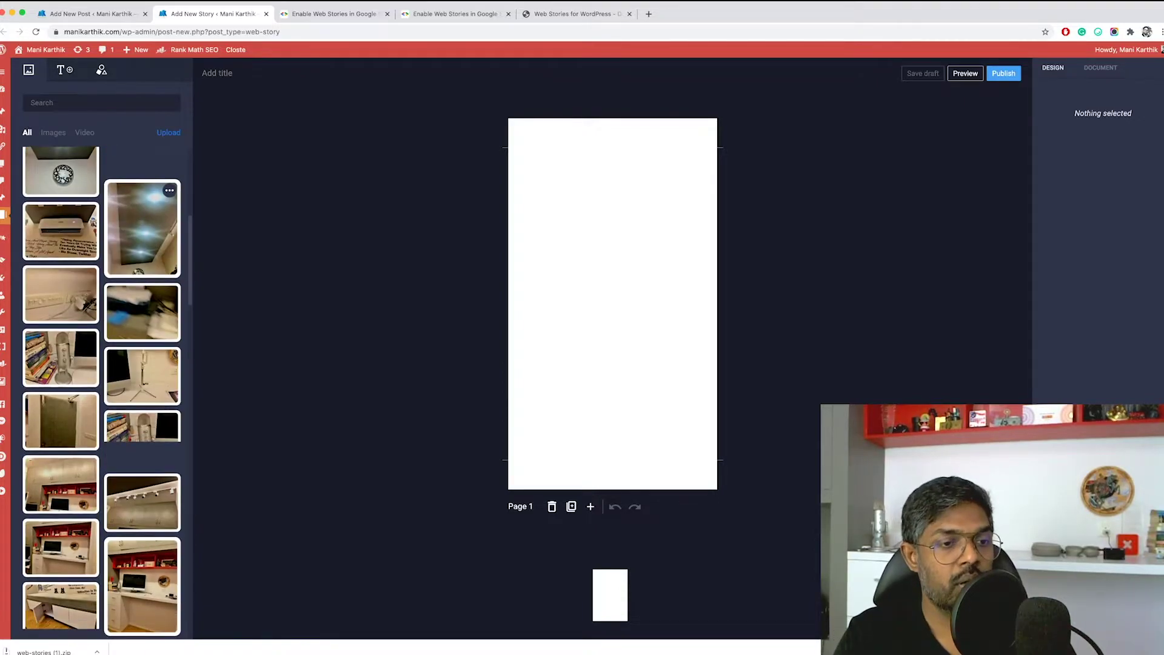
scroll(143, 261, down, 6)
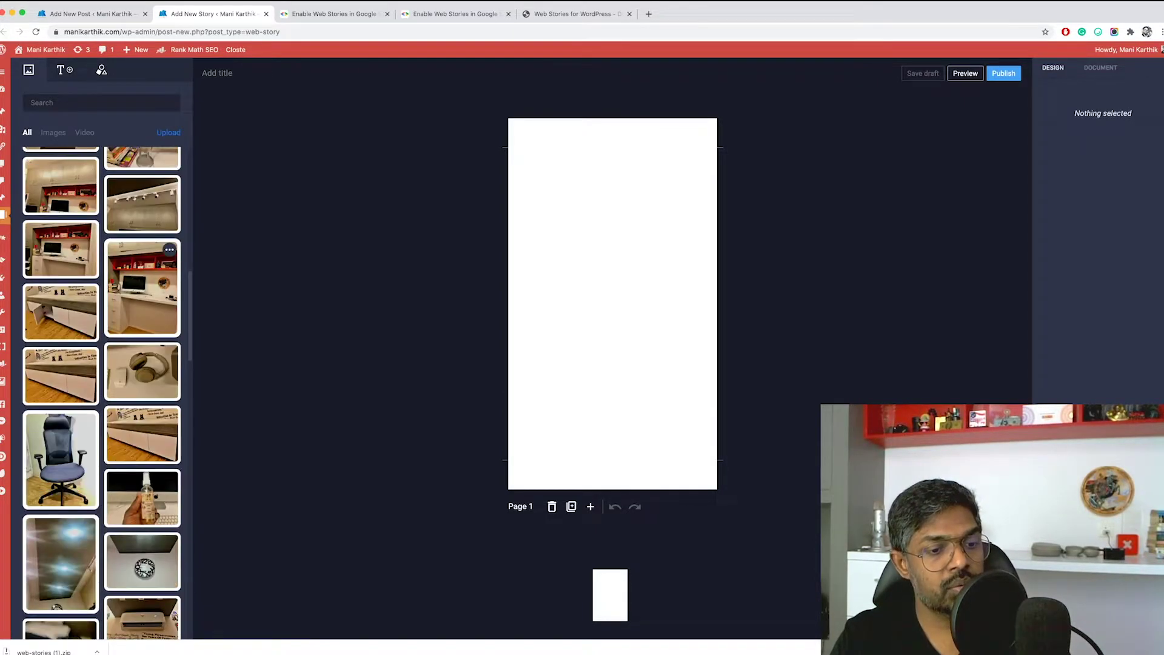
scroll(142, 304, down, 6)
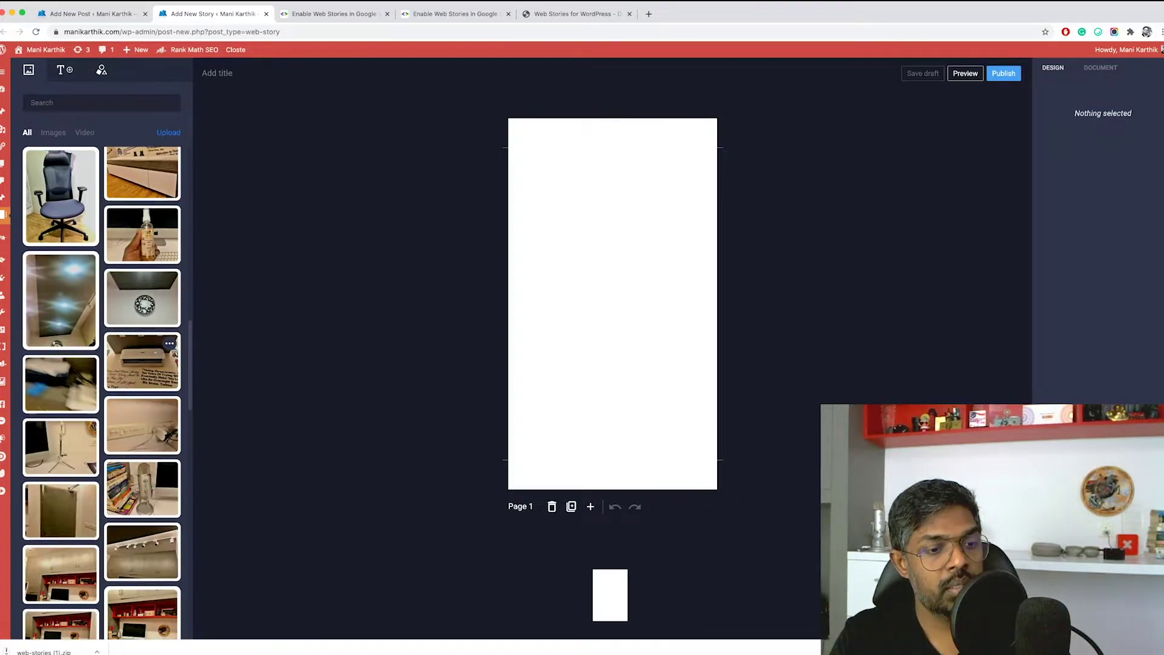
scroll(142, 395, down, 1)
click(142, 401)
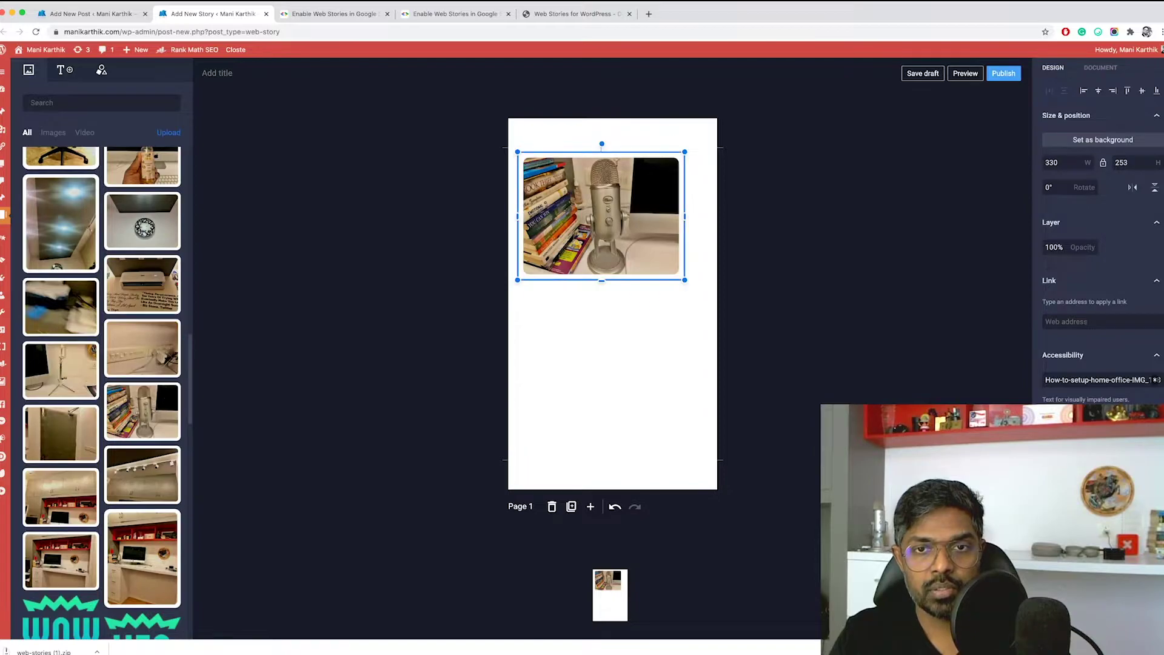
mouse_move(601, 216)
mouse_down()
mouse_move(624, 199)
mouse_move(613, 203)
mouse_up()
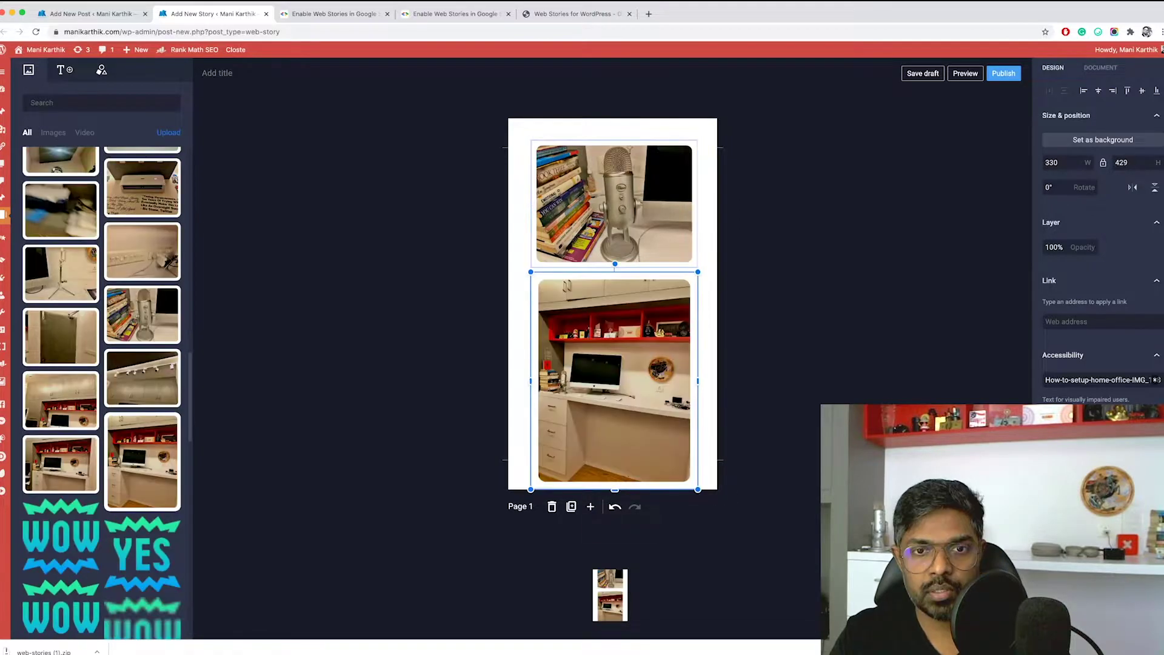
Place the home-office desk photo below the microphone photo, and nudge the microphone photo slightly upward
drag(614, 204, 615, 198)
drag(614, 381, 616, 377)
click(766, 363)
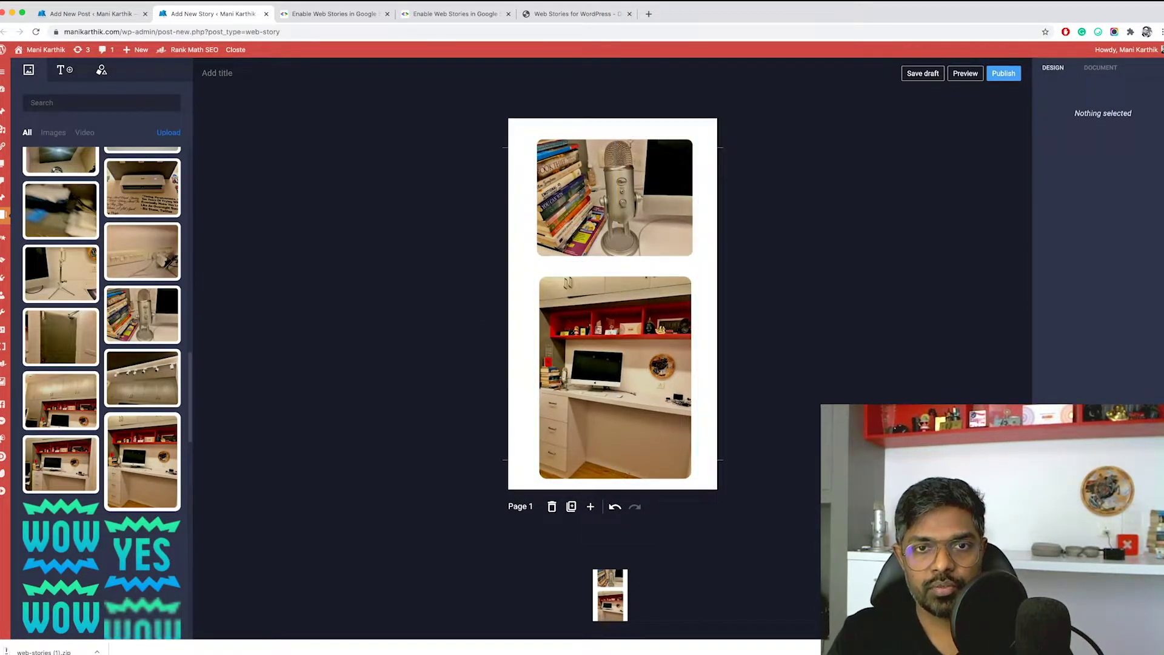
drag(681, 182, 682, 177)
click(765, 242)
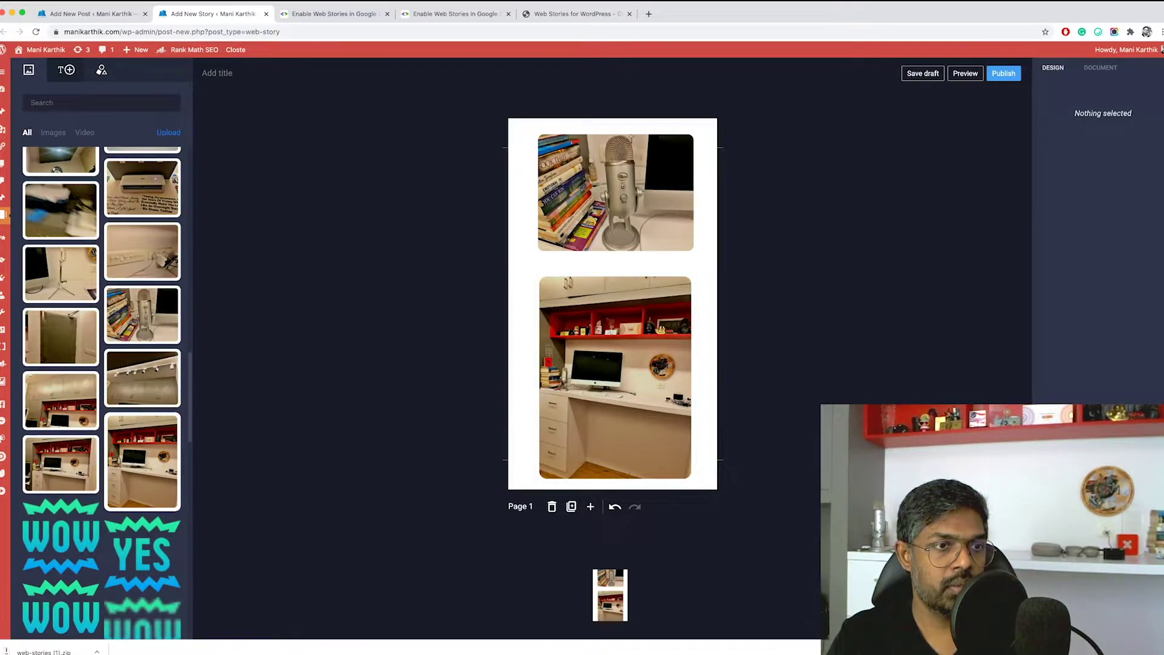
Add a heading between the two photos reading "This is a heading." and widen it to 286 so it fits on one line
click(65, 69)
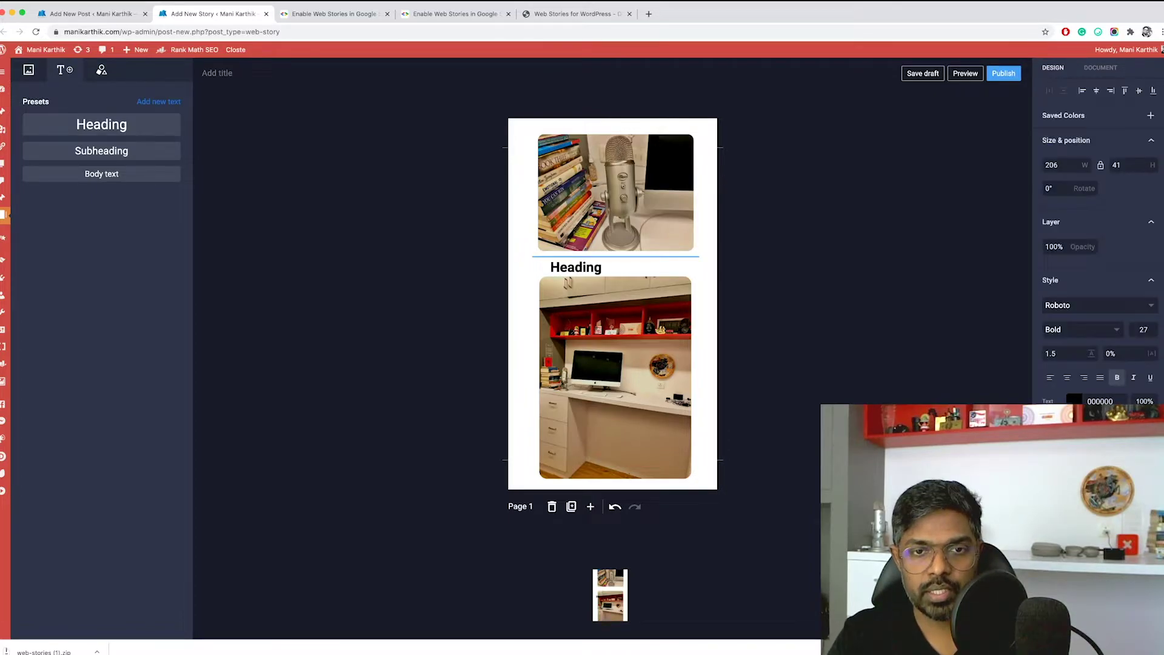
drag(575, 266, 568, 264)
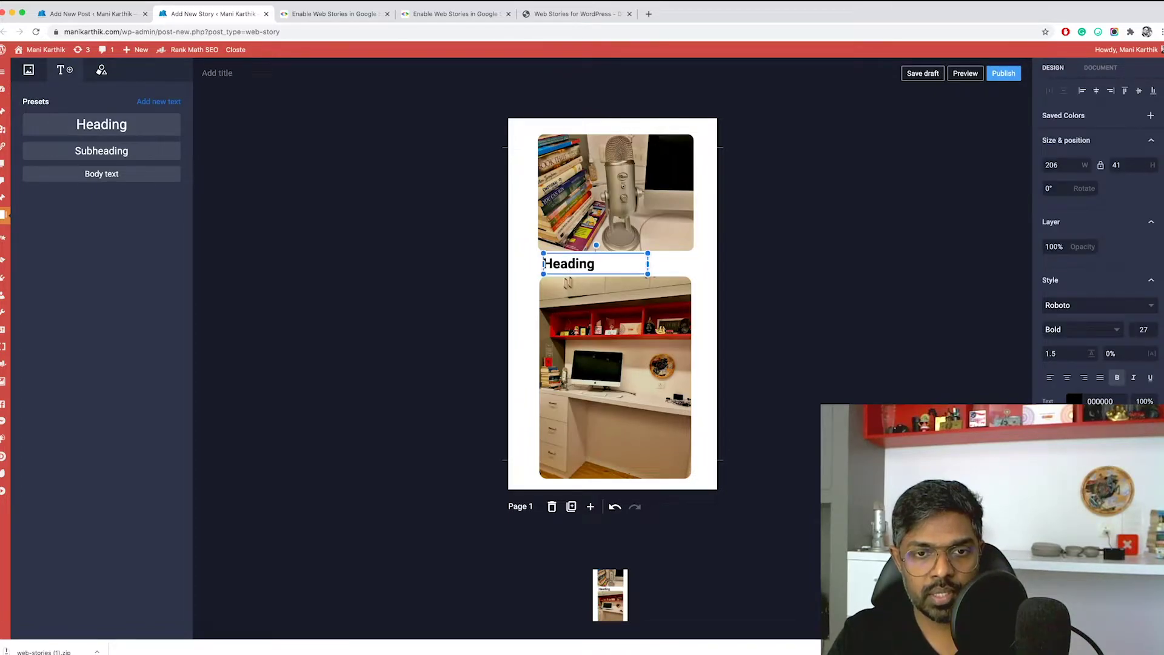
double_click(544, 263)
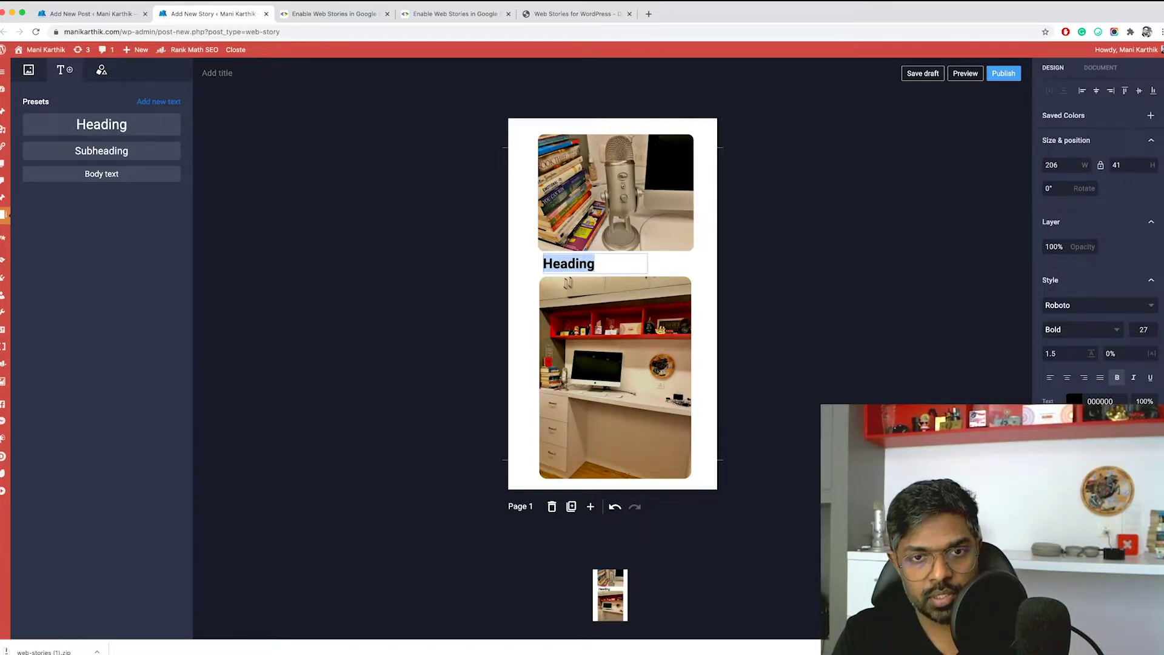
text(This sis)
key(BackSpace)
key(BackSpace)
key(BackSpace)
text(is a test.)
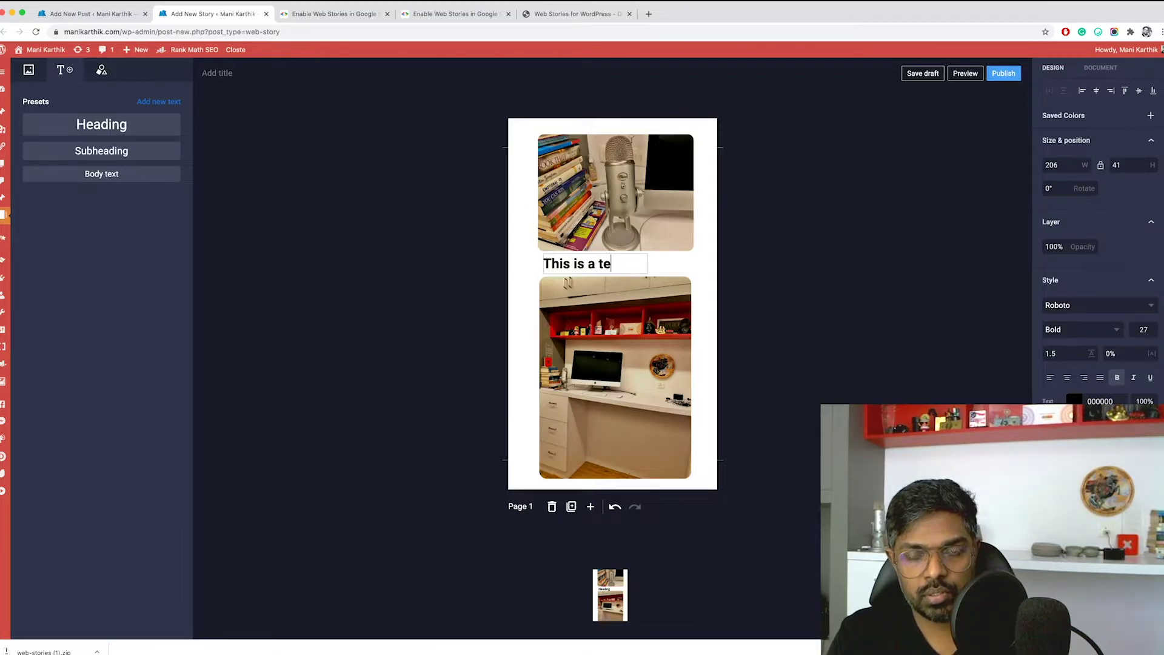
key(BackSpace)
key(BackSpace)
key(BackSpace)
key(BackSpace)
key(BackSpace)
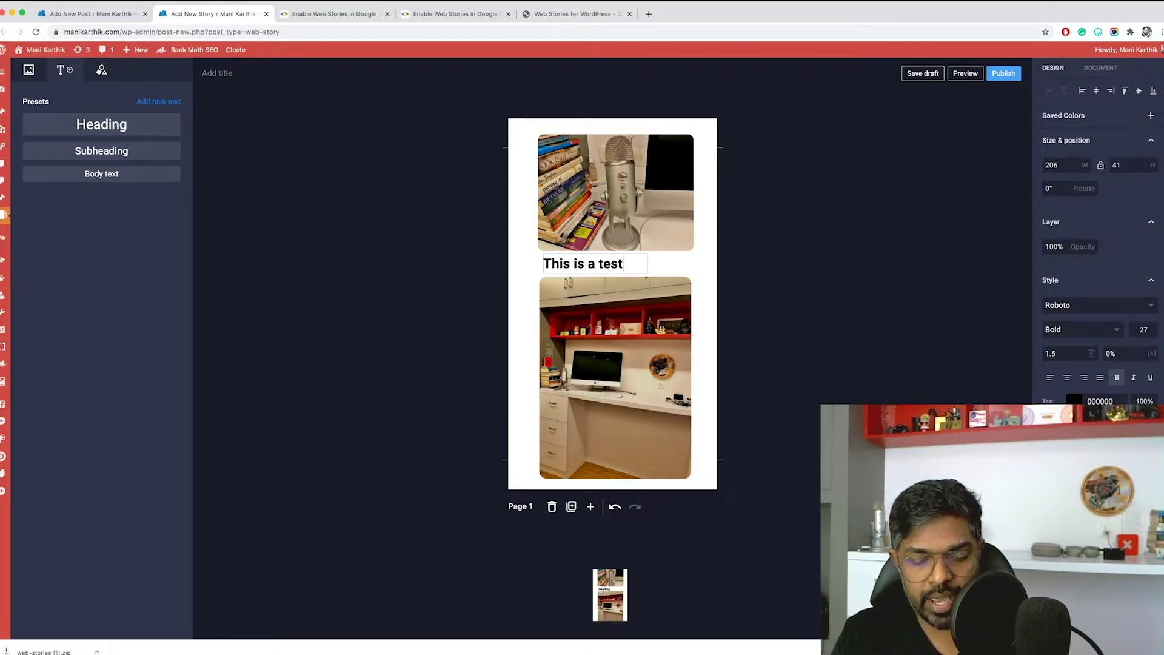
text(heading.)
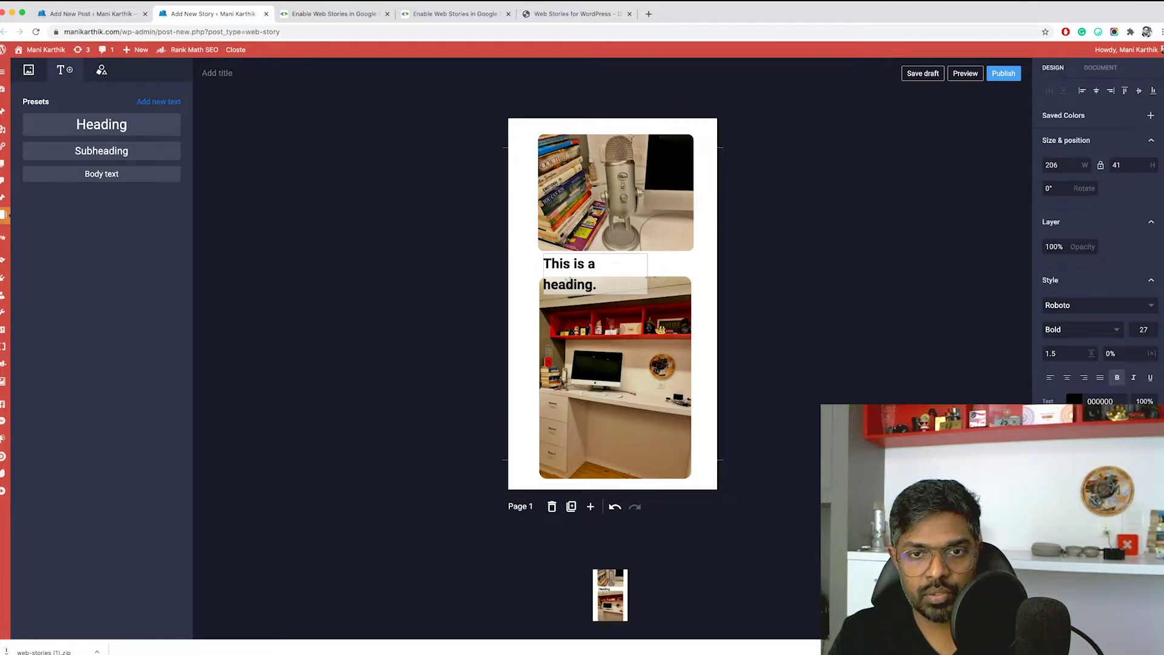
key(Escape)
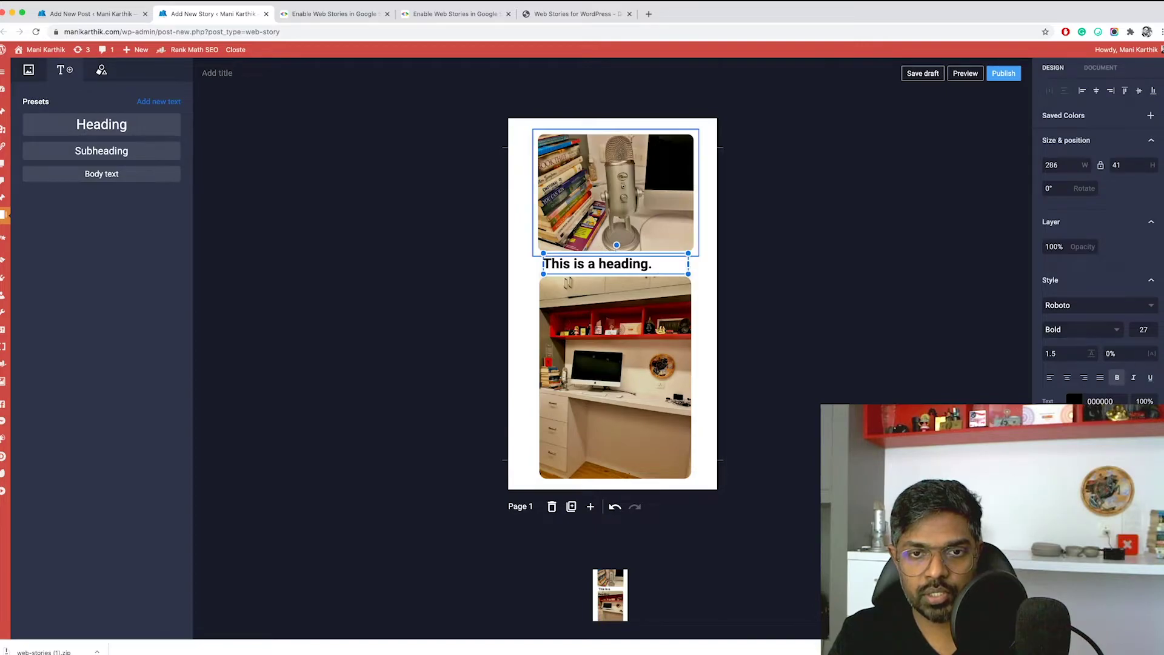
Change the font of the whole "This is a heading." text on page 1 to Bitter
drag(616, 245, 617, 245)
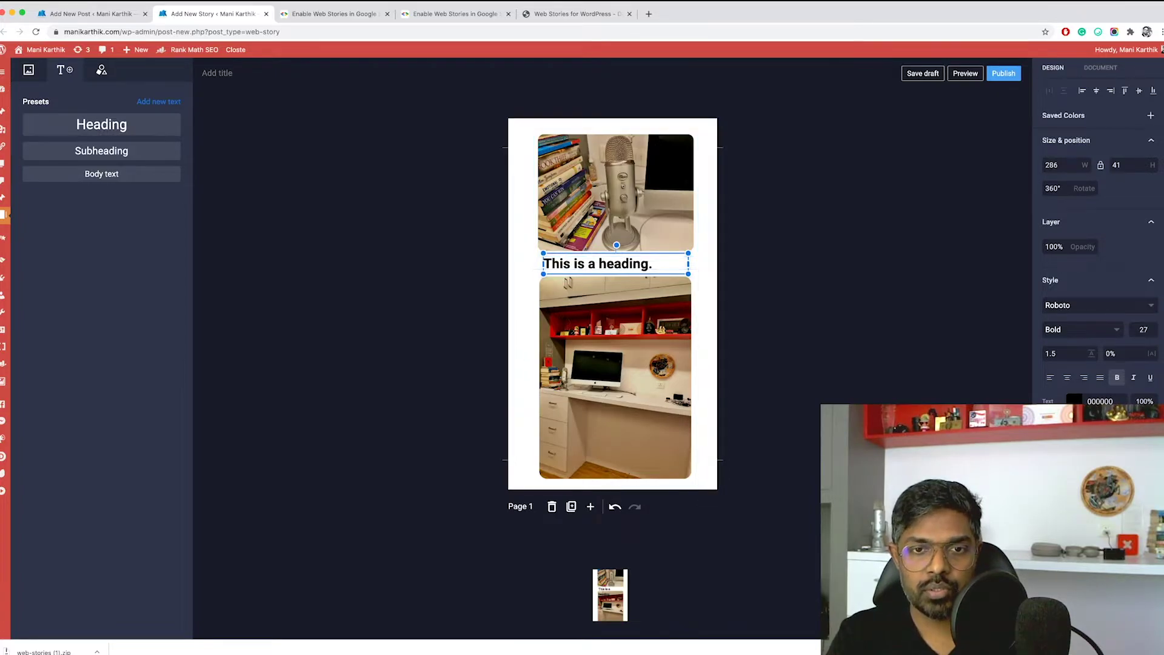
double_click(624, 263)
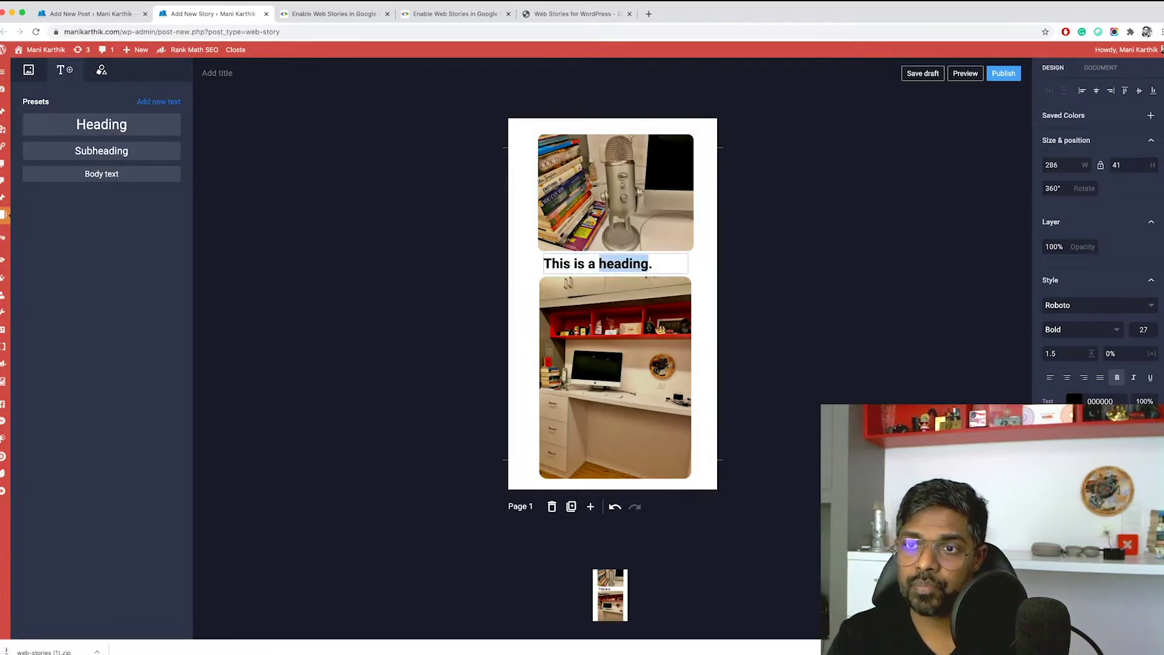
key(super+a)
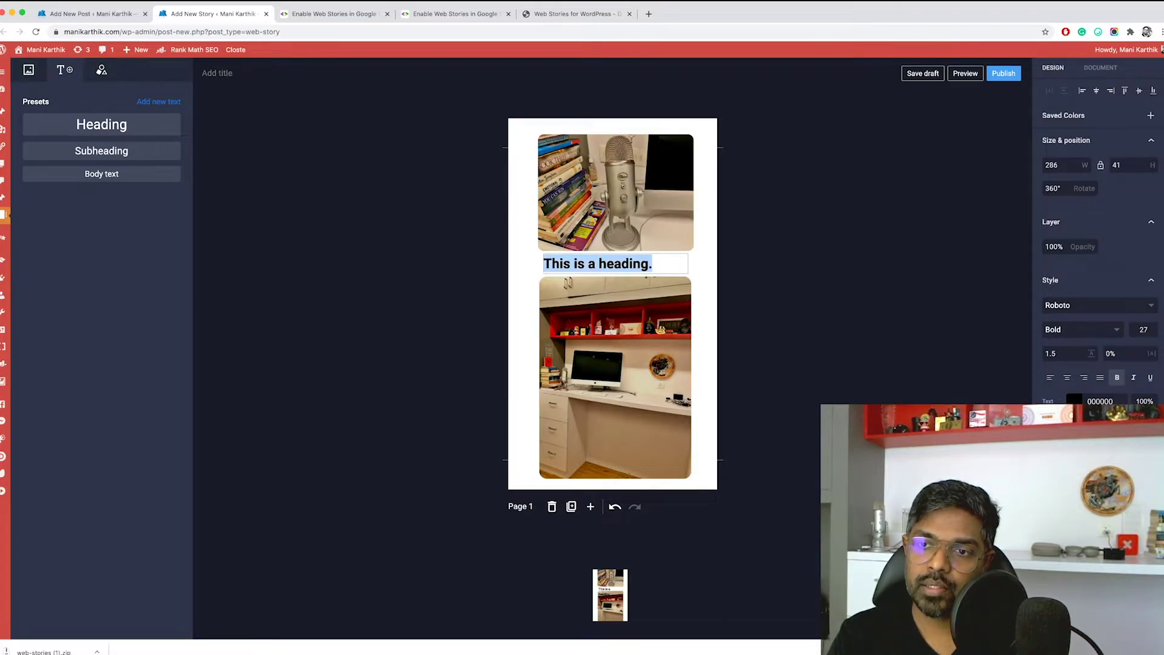
click(1099, 305)
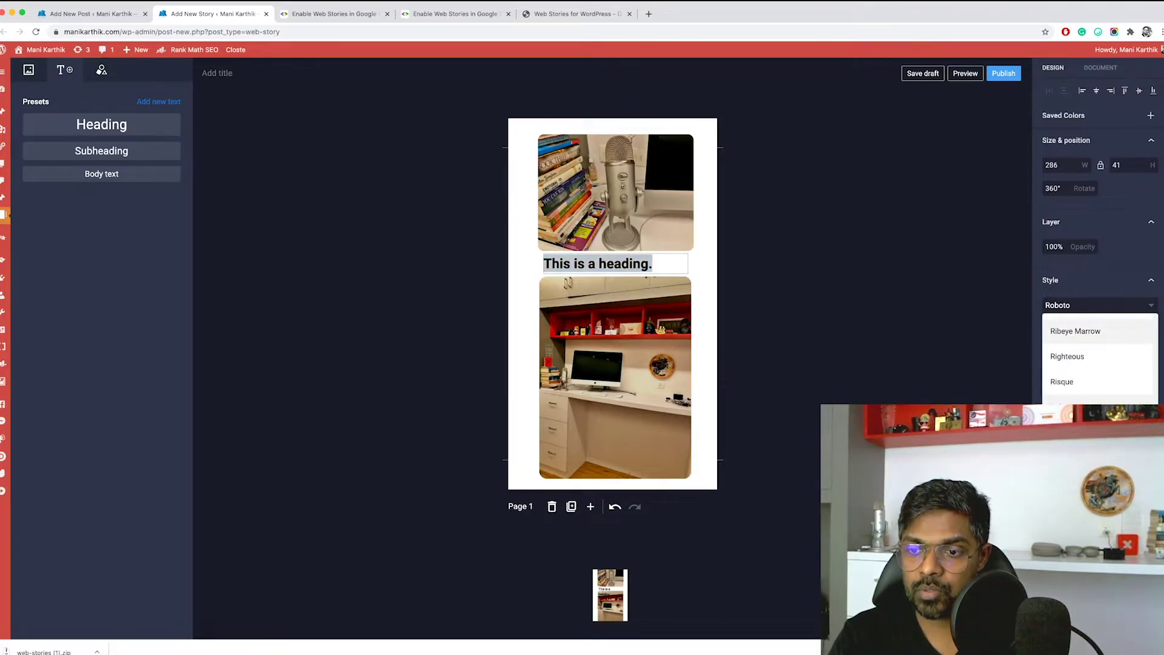
scroll(1099, 395, down, 2)
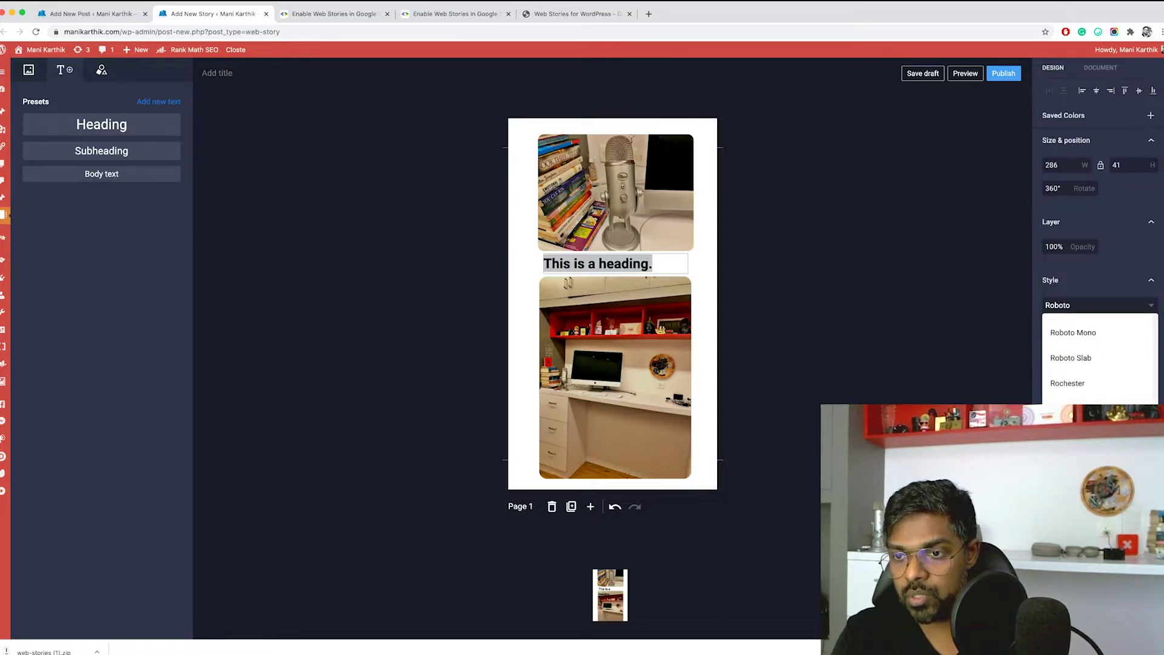
scroll(1097, 358, up, 15)
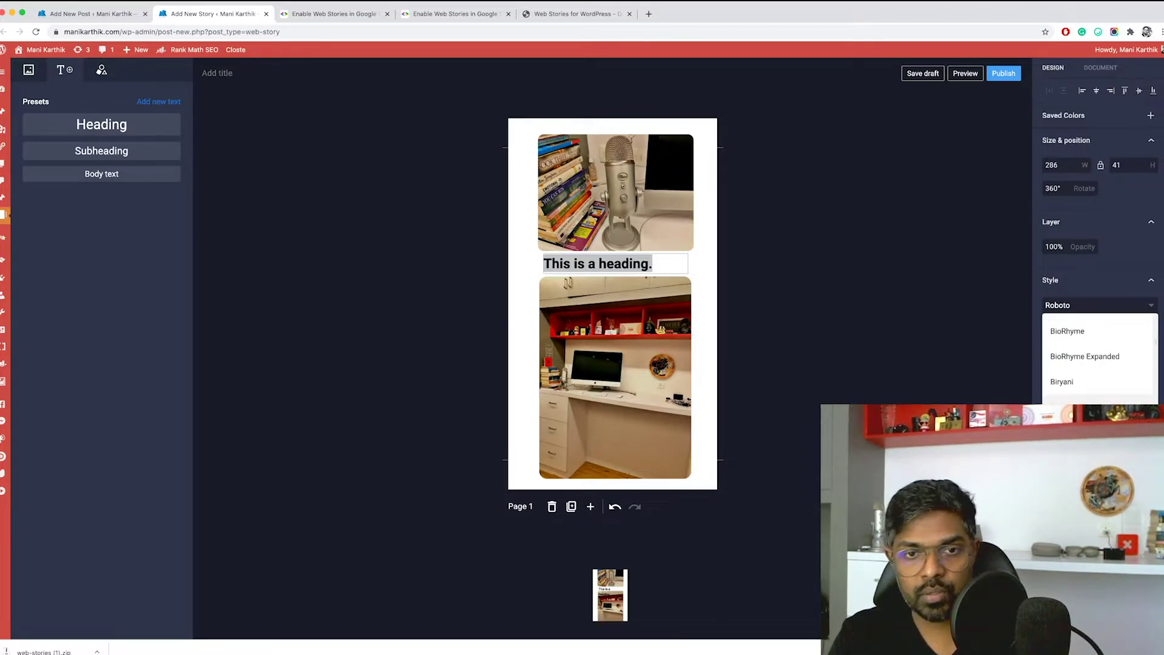
click(1098, 408)
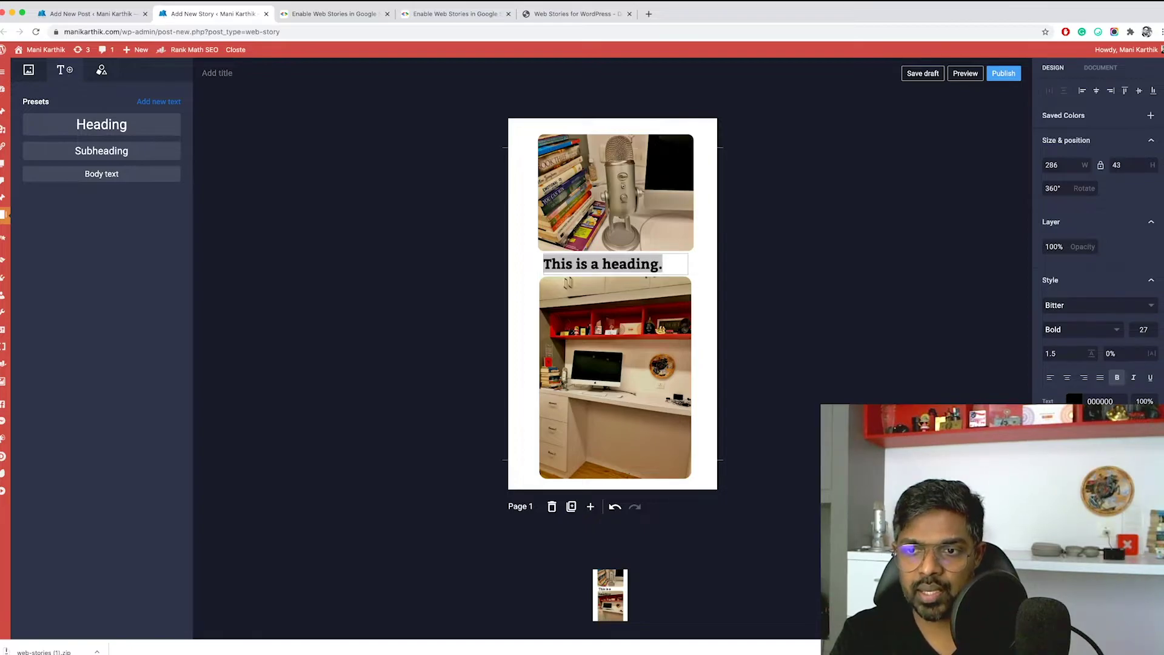
Center the heading text within its box and set its text color to EF0673
click(1045, 353)
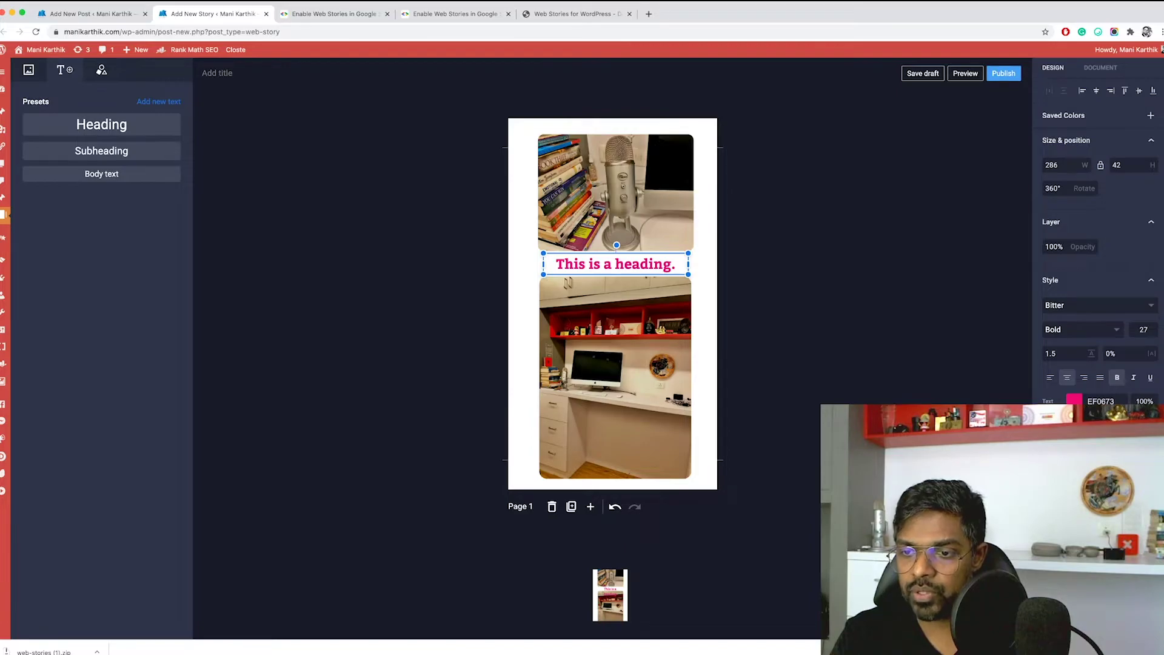
scroll(1100, 246, down, 1)
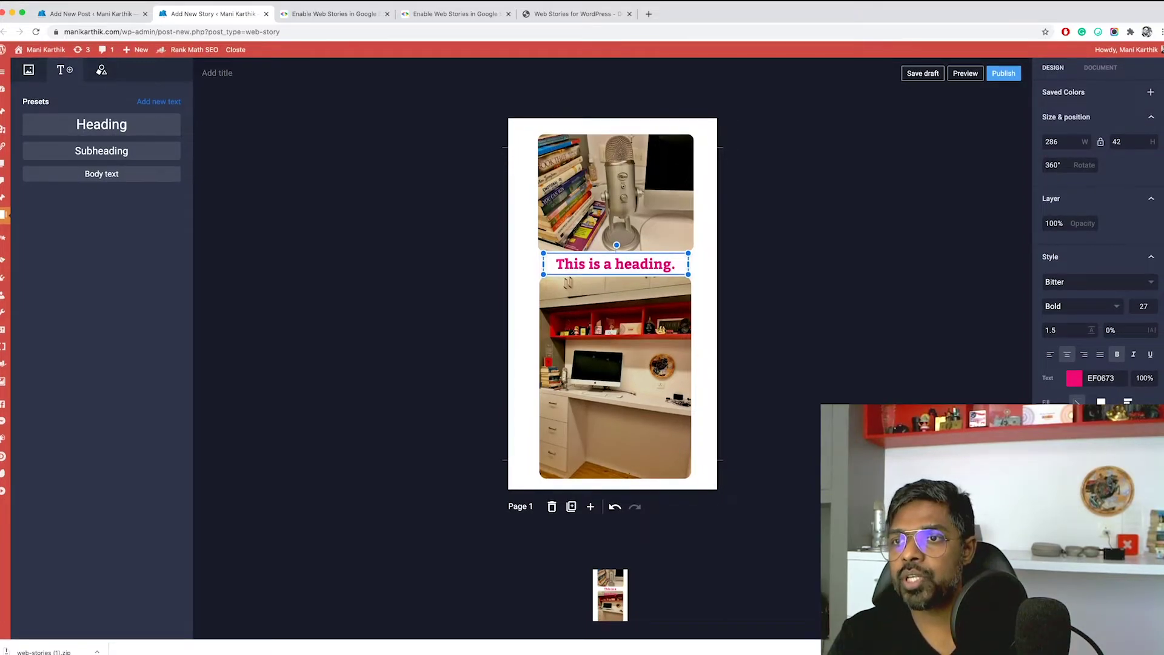
scroll(1100, 245, up, 1)
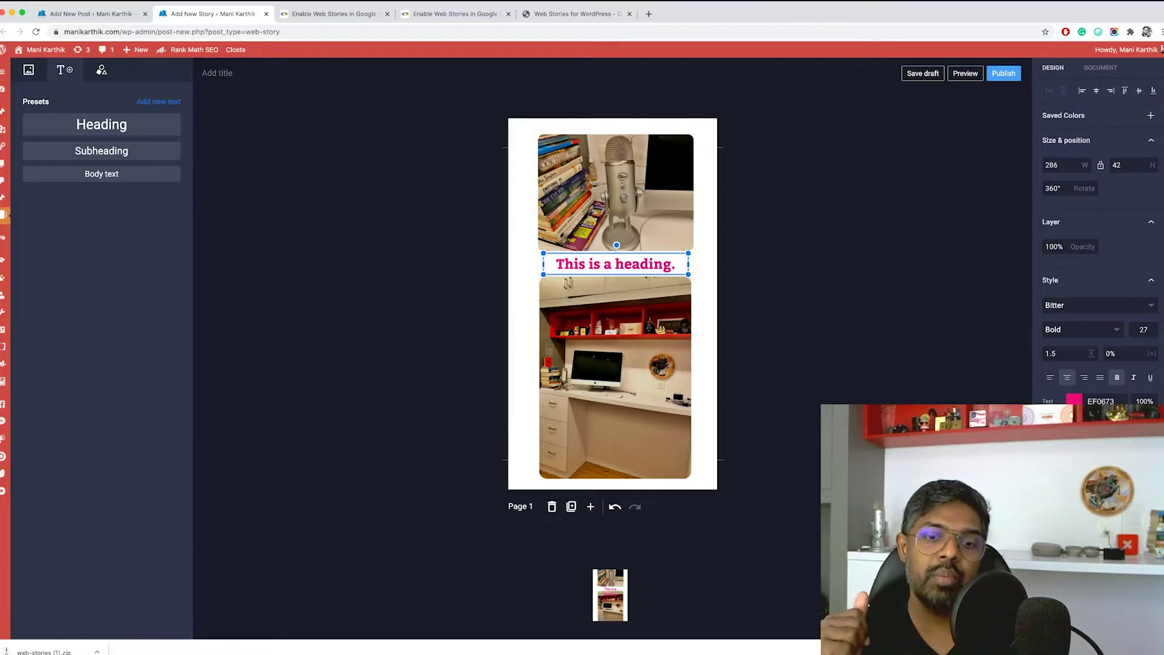
key(Escape)
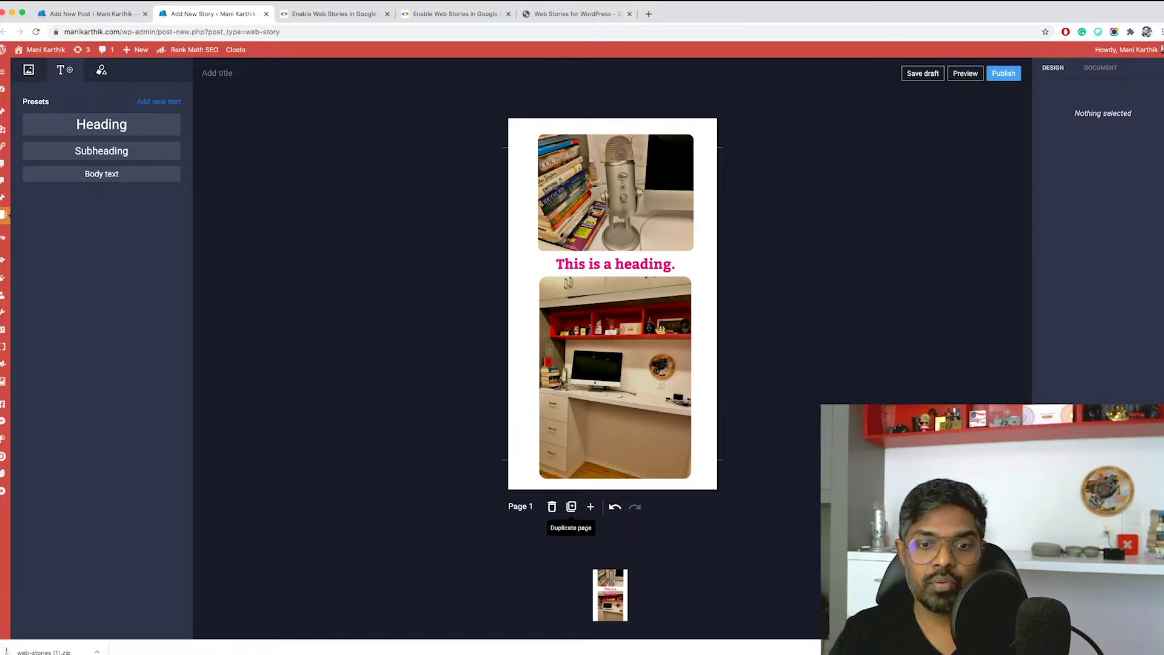
Duplicate the page to build a six-page story, rewording the copied headings to numbered text such as "This is page 6."
click(571, 506)
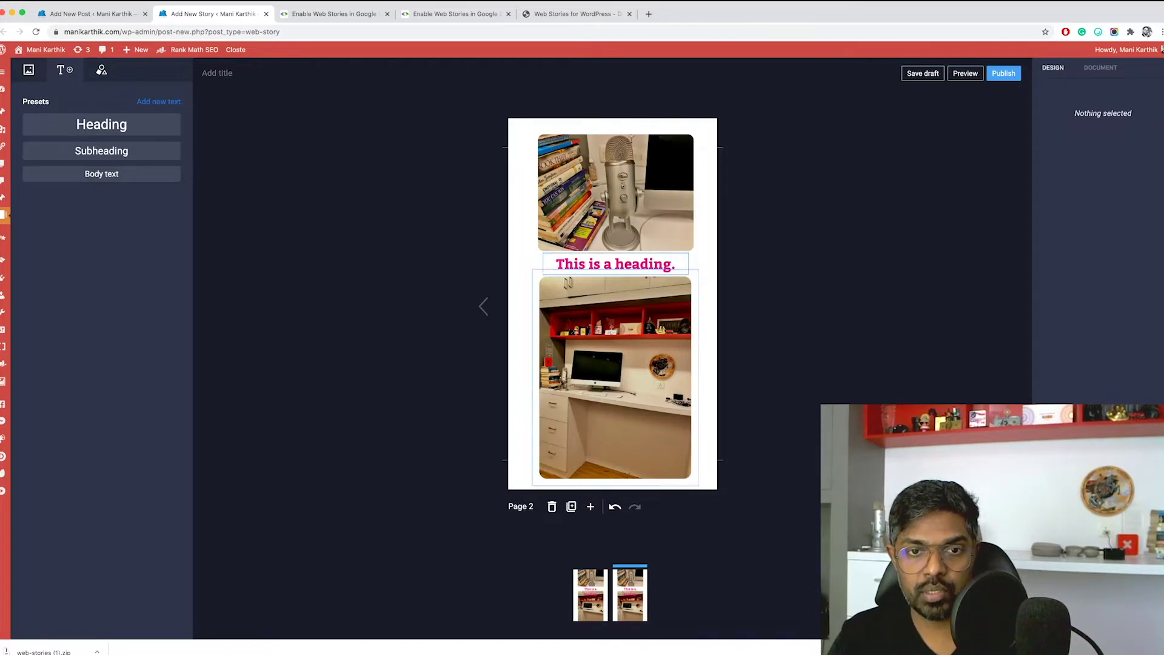
double_click(624, 265)
key(ctrl+a)
text(This is page)
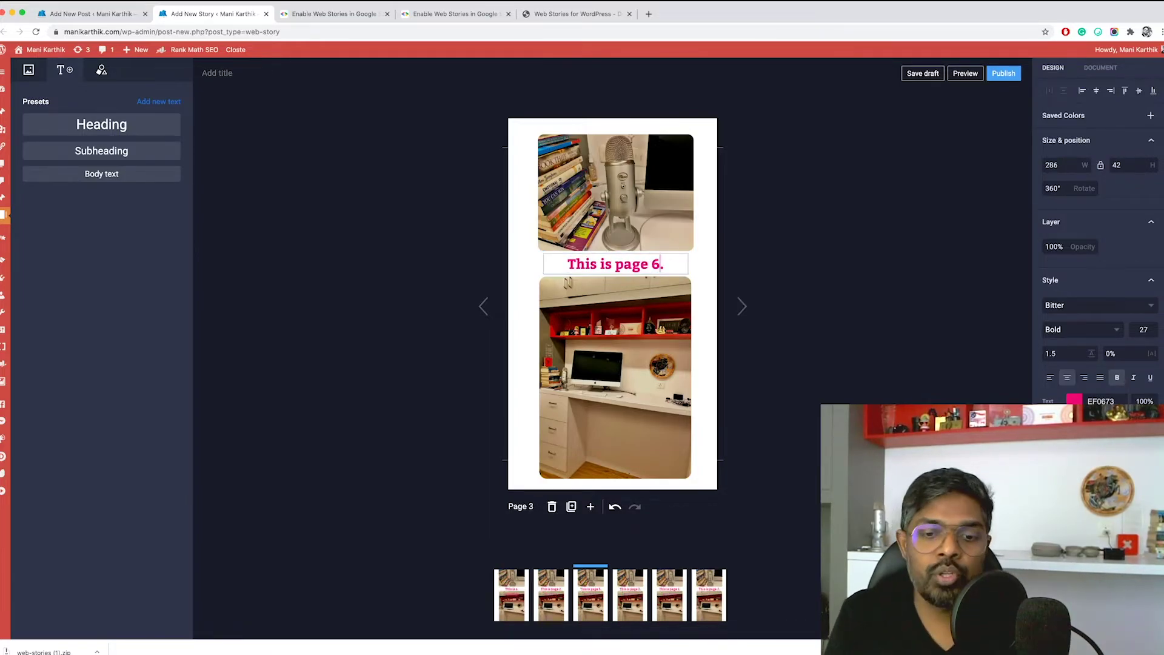
key(Escape)
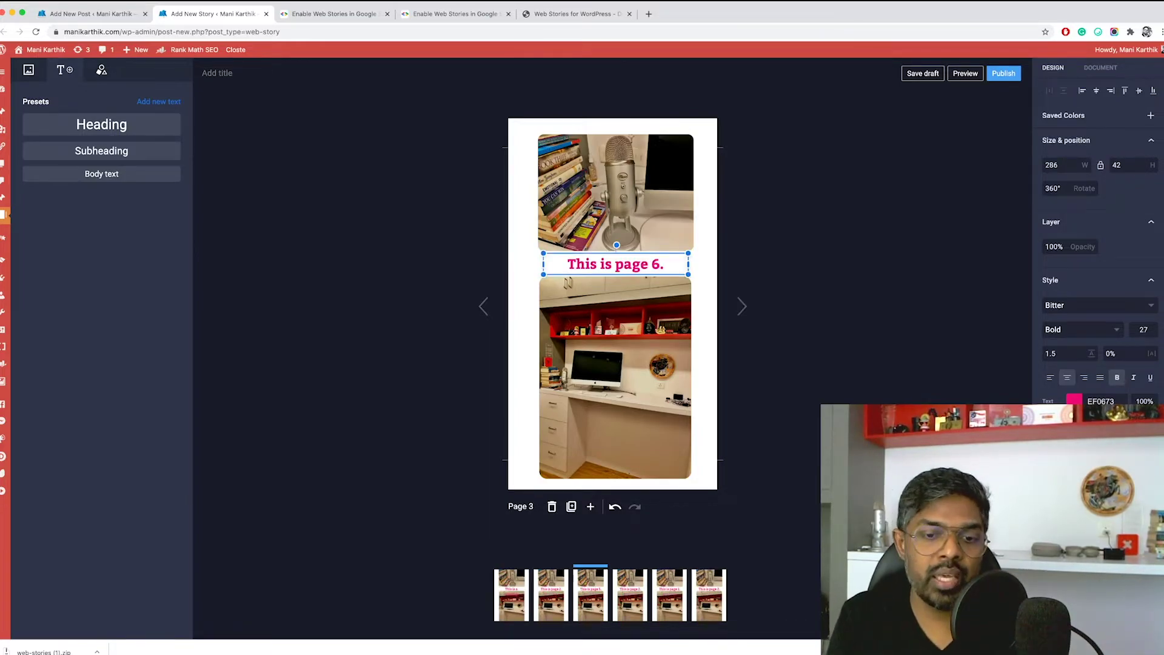
key(Escape)
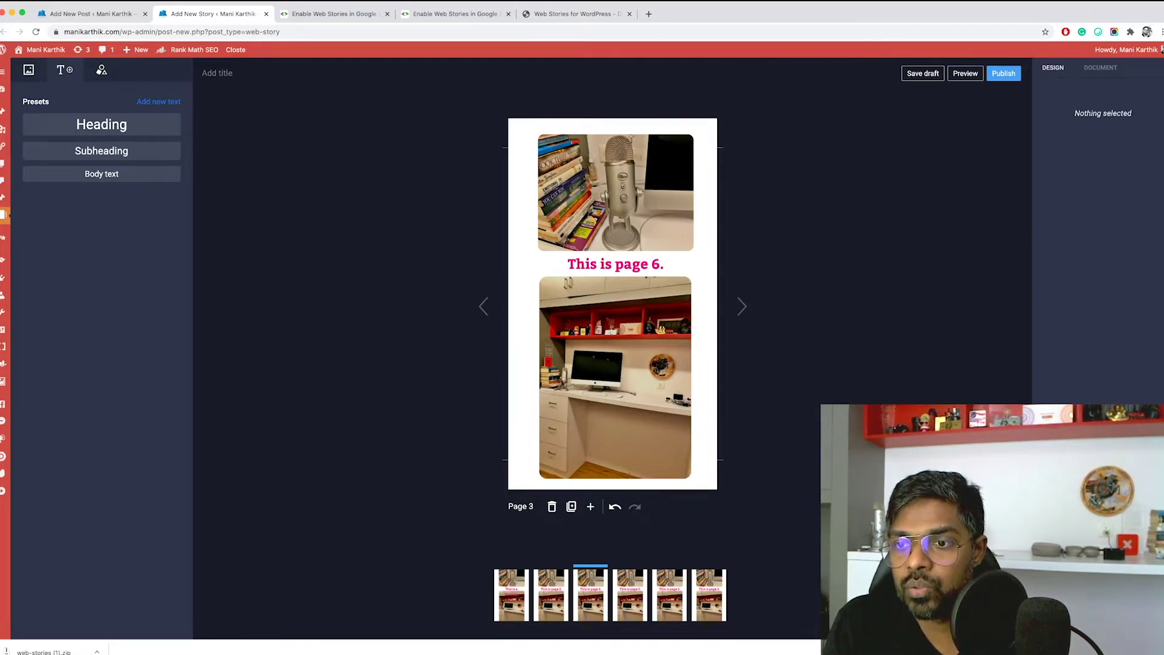
In the story's document settings, search the media library for "logo" and set the blue MK logo as the publisher logo
click(1101, 68)
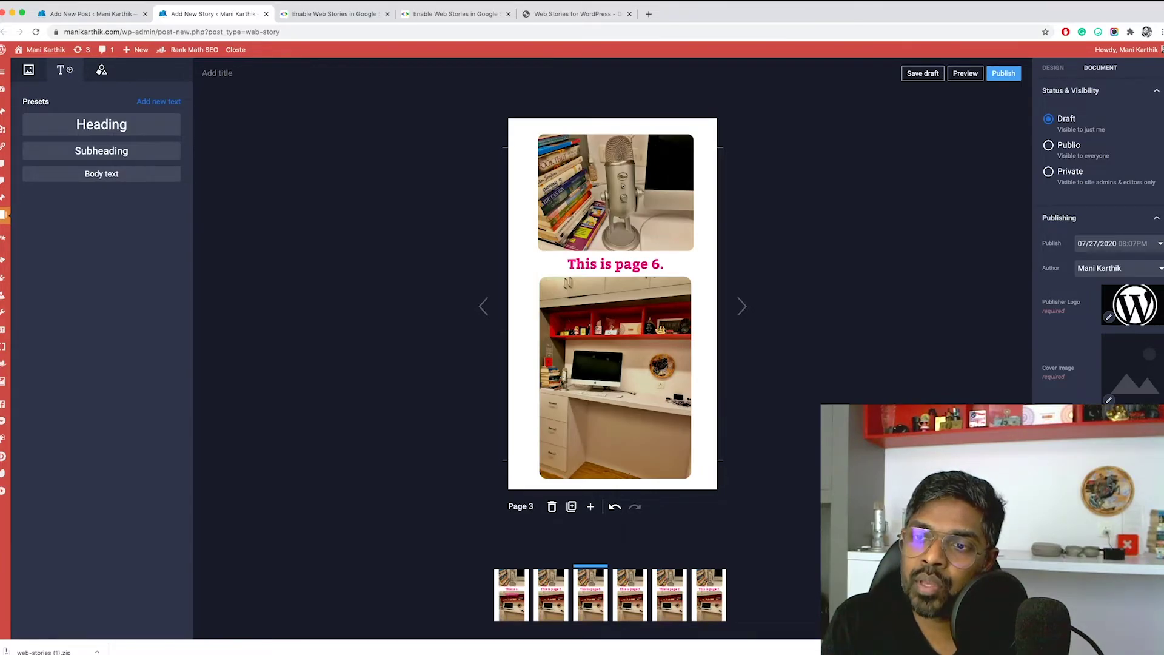
click(1159, 268)
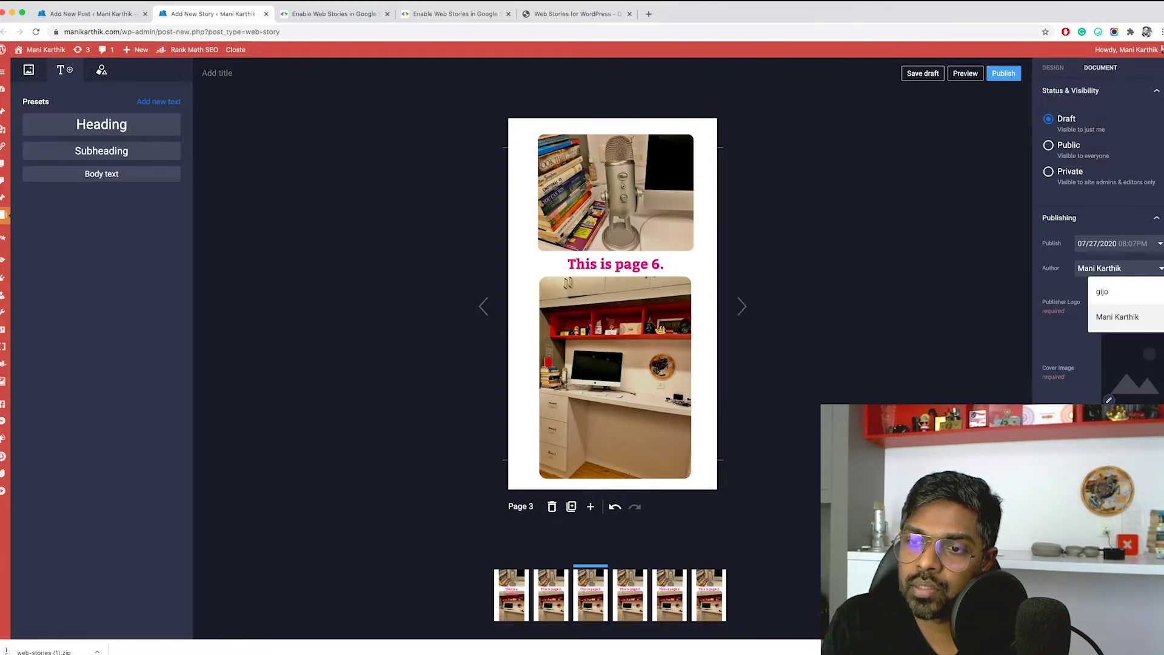
key(Escape)
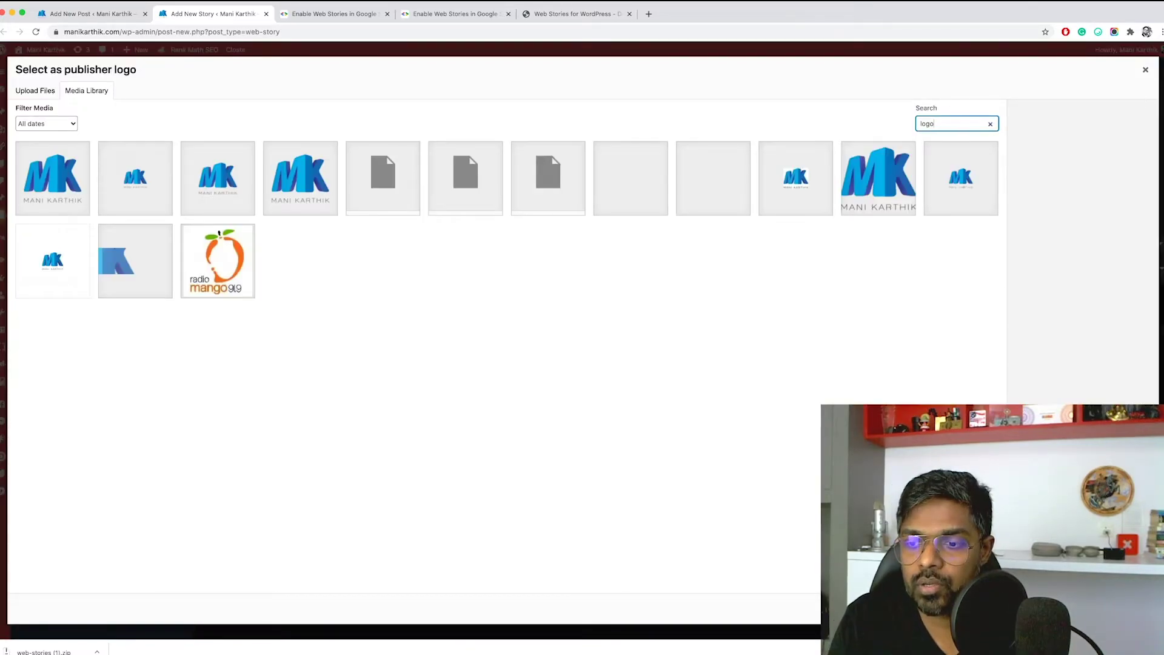
click(300, 179)
click(1103, 608)
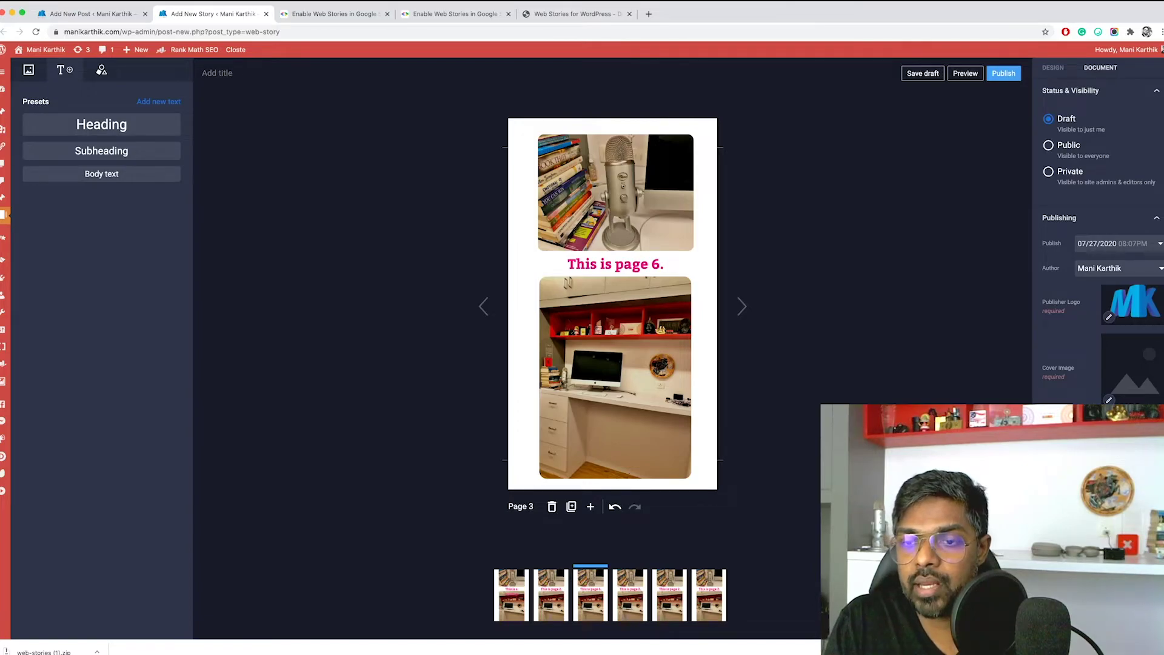
Set How-to-setup-home-office-IMG_1200.png from the media library as the story's cover image
click(1109, 400)
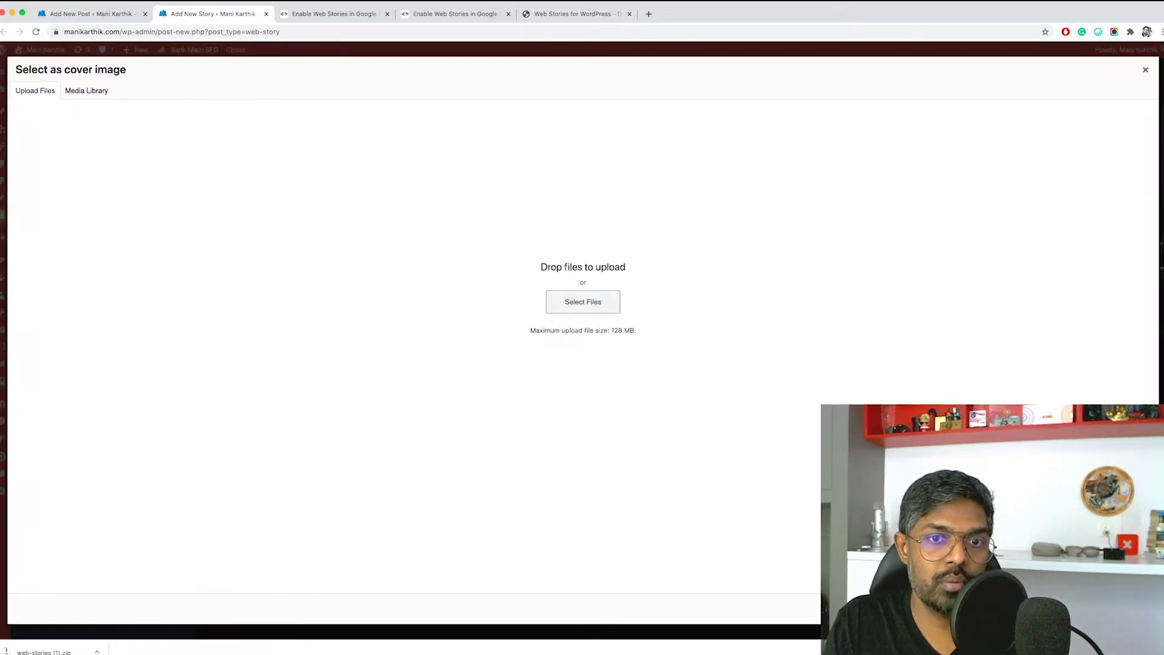
click(86, 90)
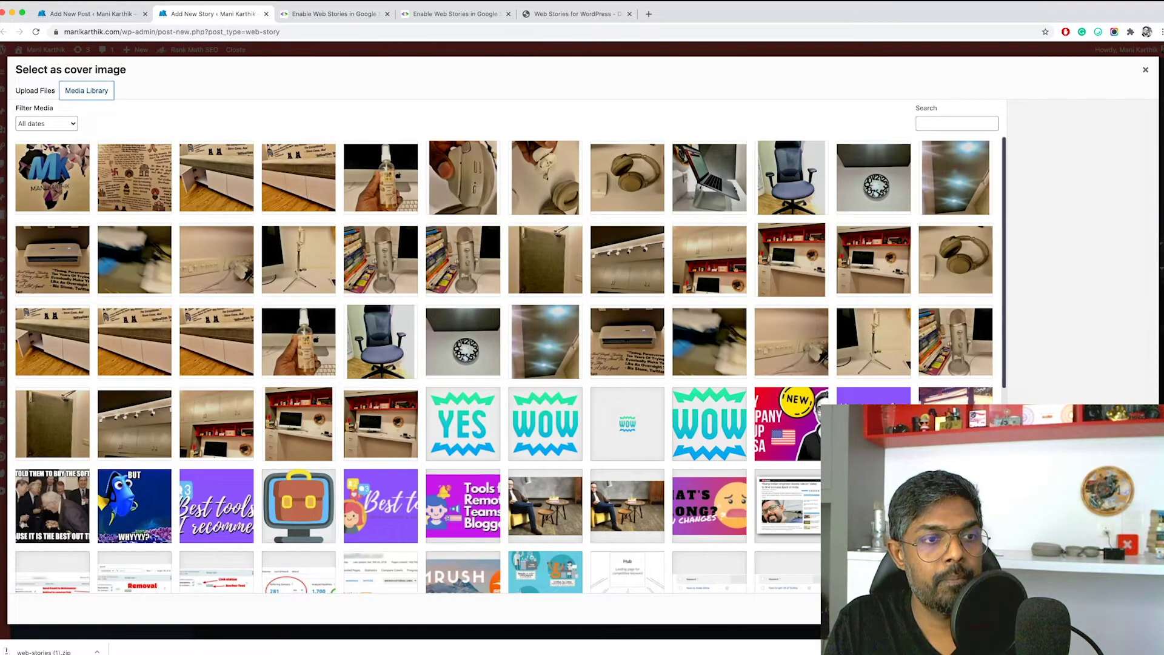
click(135, 259)
click(52, 178)
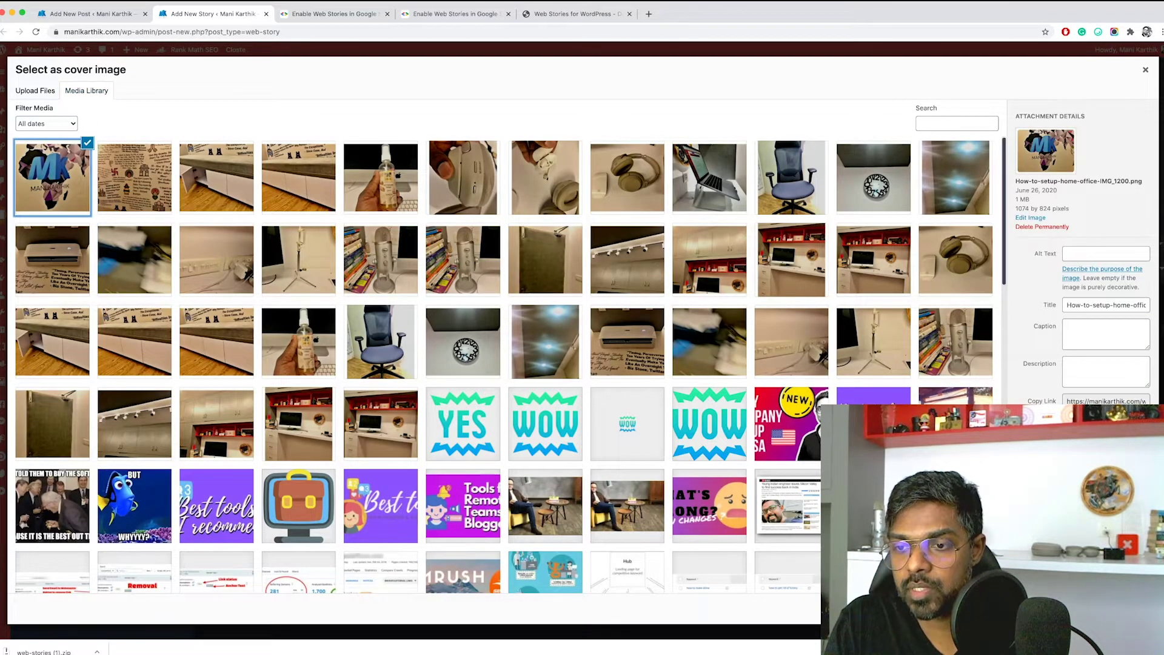
click(1114, 609)
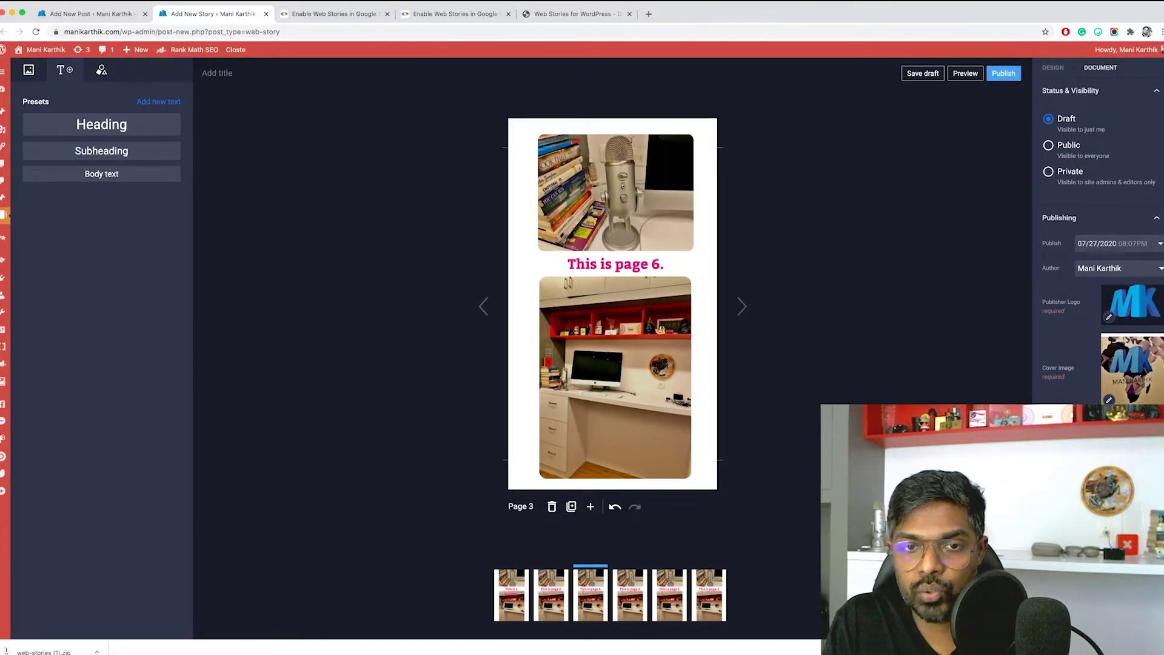
click(1007, 611)
key(Escape)
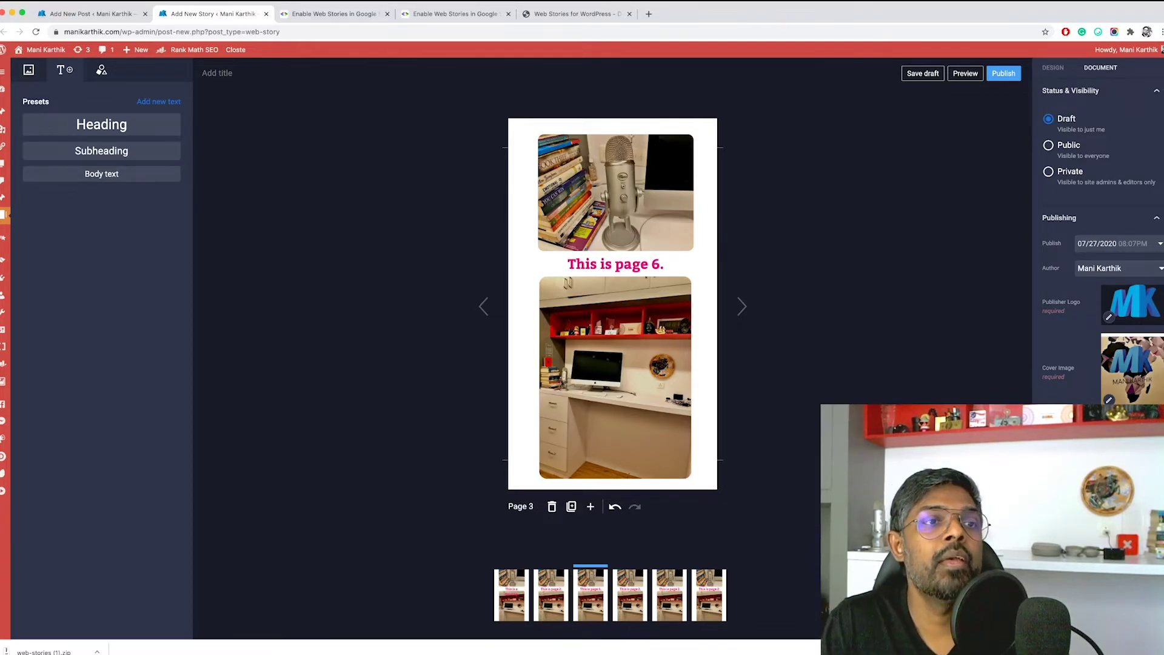
Preview the story in a separate tab, try its share link option, and return to the story editor
click(965, 73)
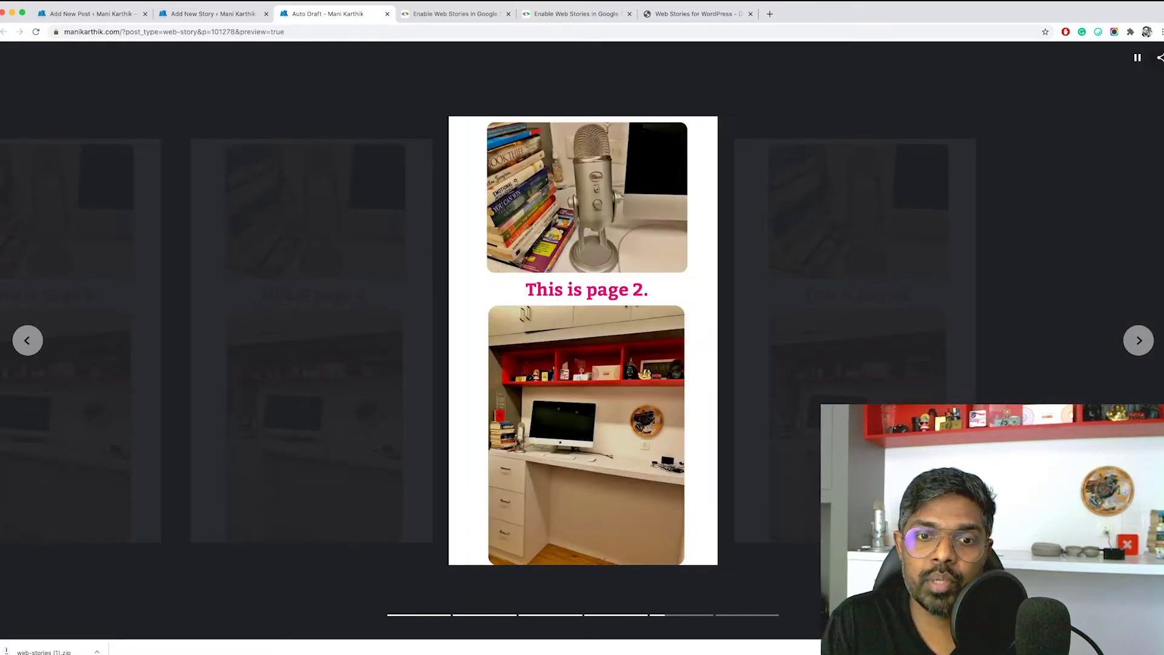
click(1160, 57)
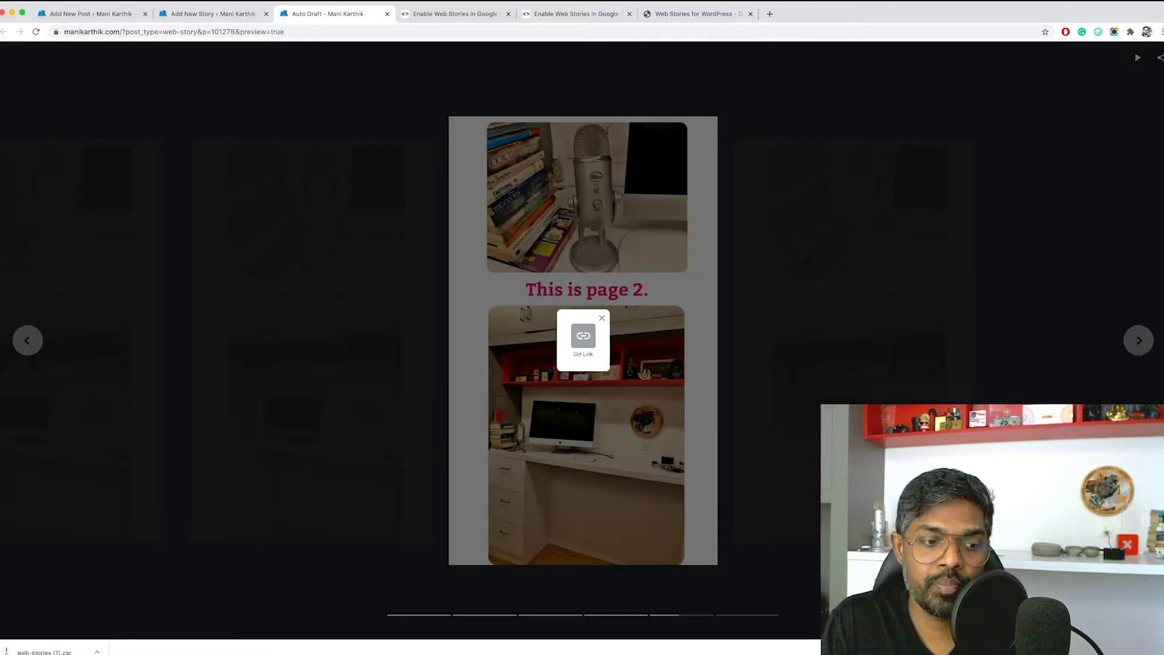
click(583, 336)
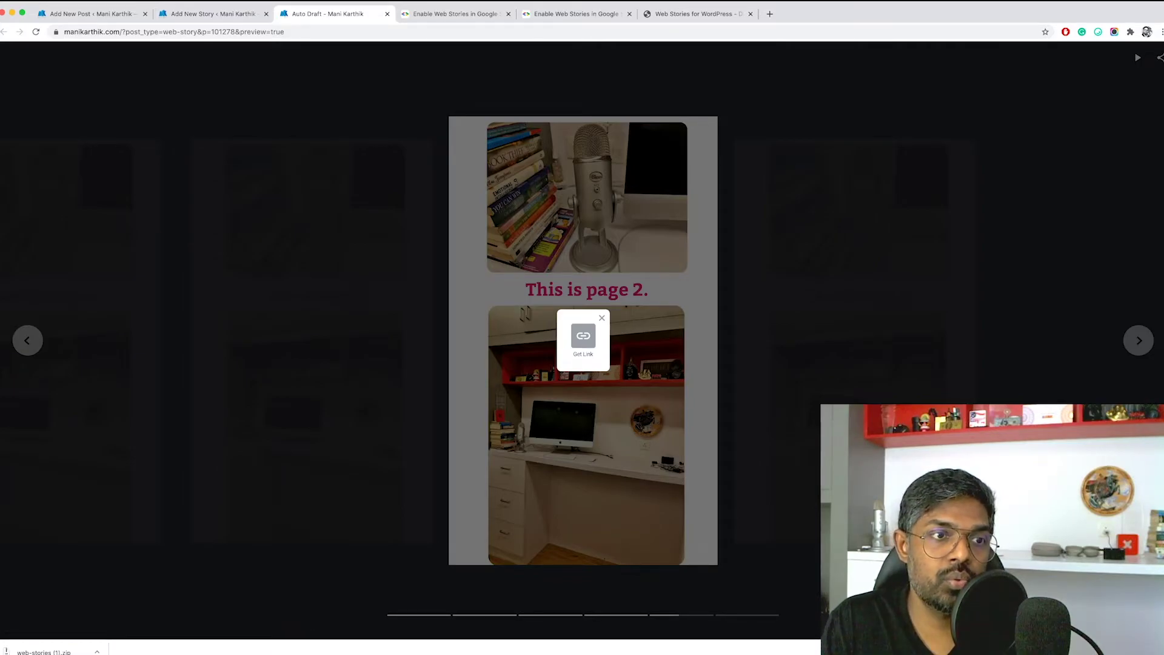
click(601, 318)
click(213, 14)
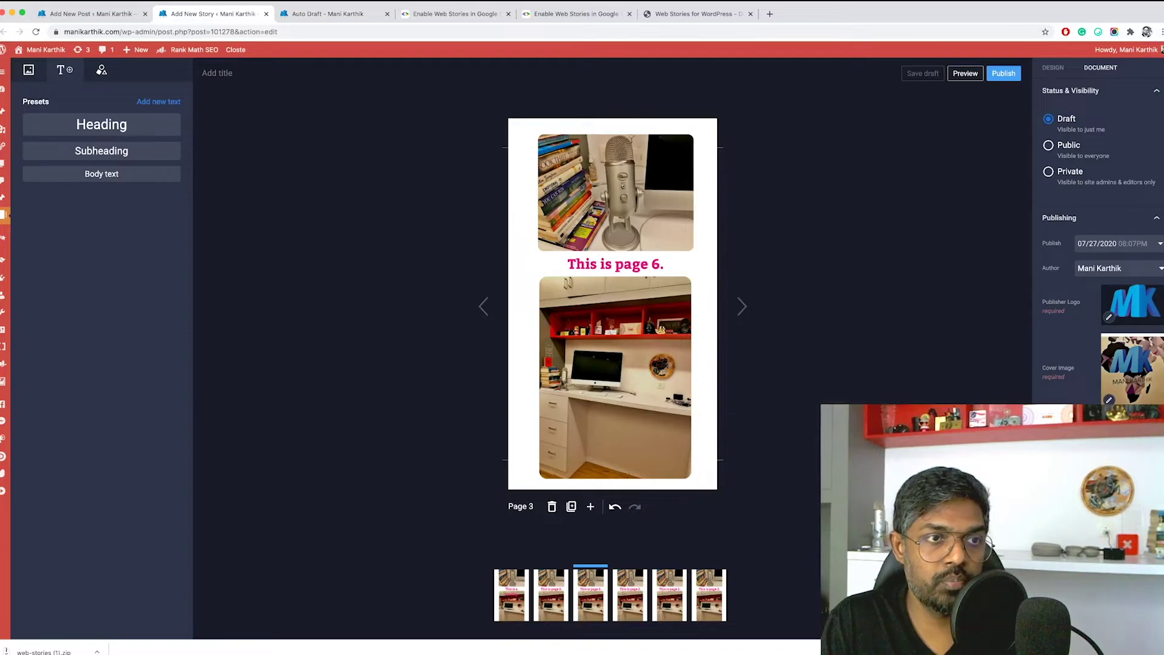
Insert a Web Story block below the paragraph in the "This is a test page" post, reload the post and return to the story editor
mouse_move(136, 49)
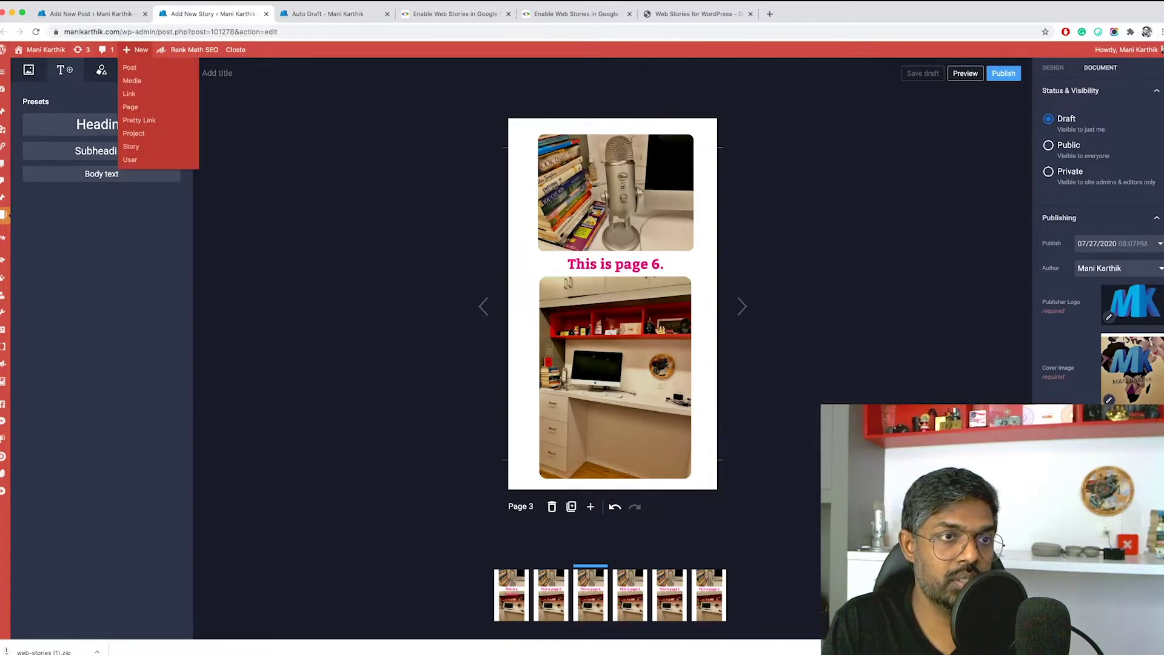
key(ctrl+shift+Tab)
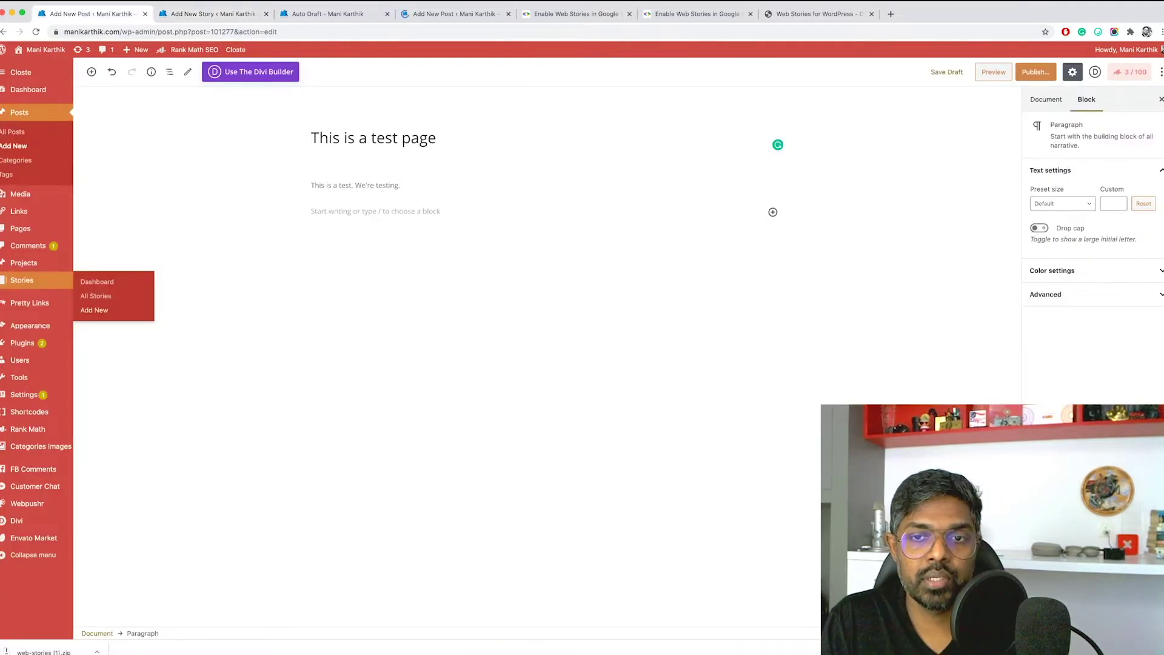
click(772, 211)
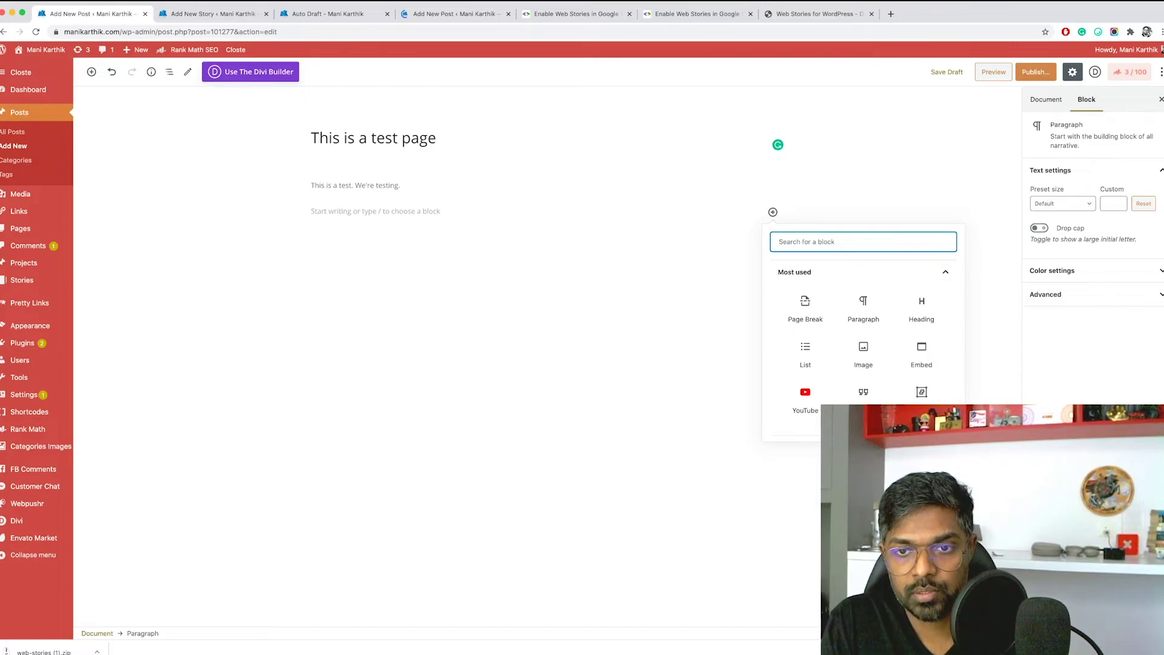
text(stor)
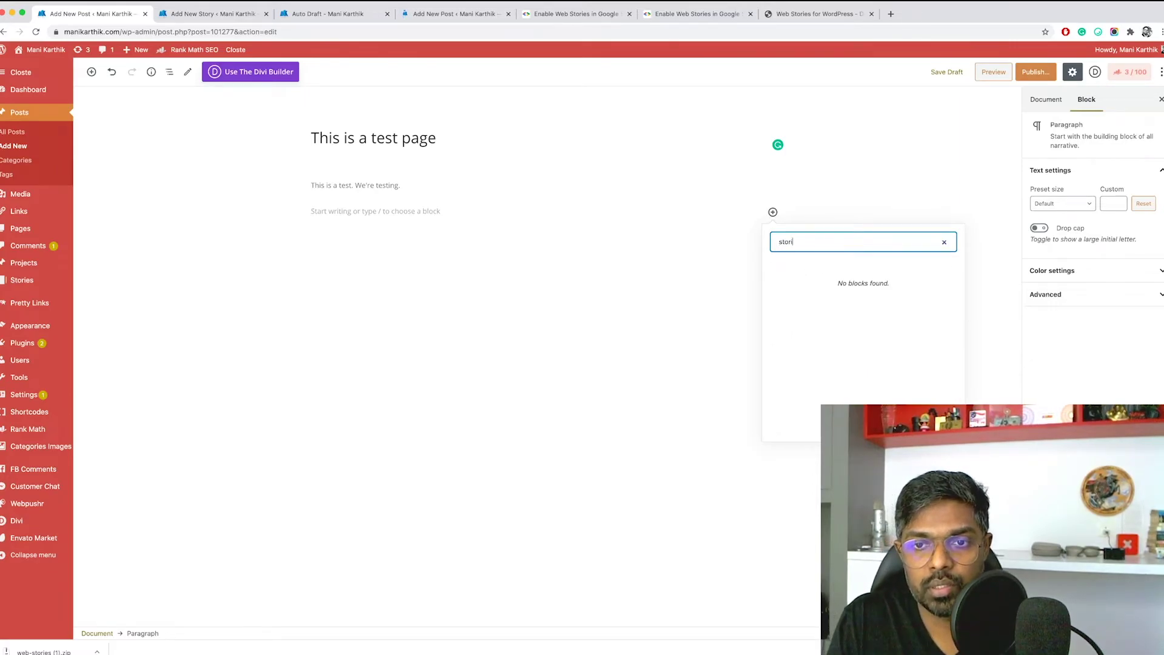
key(Tab)
key(Return)
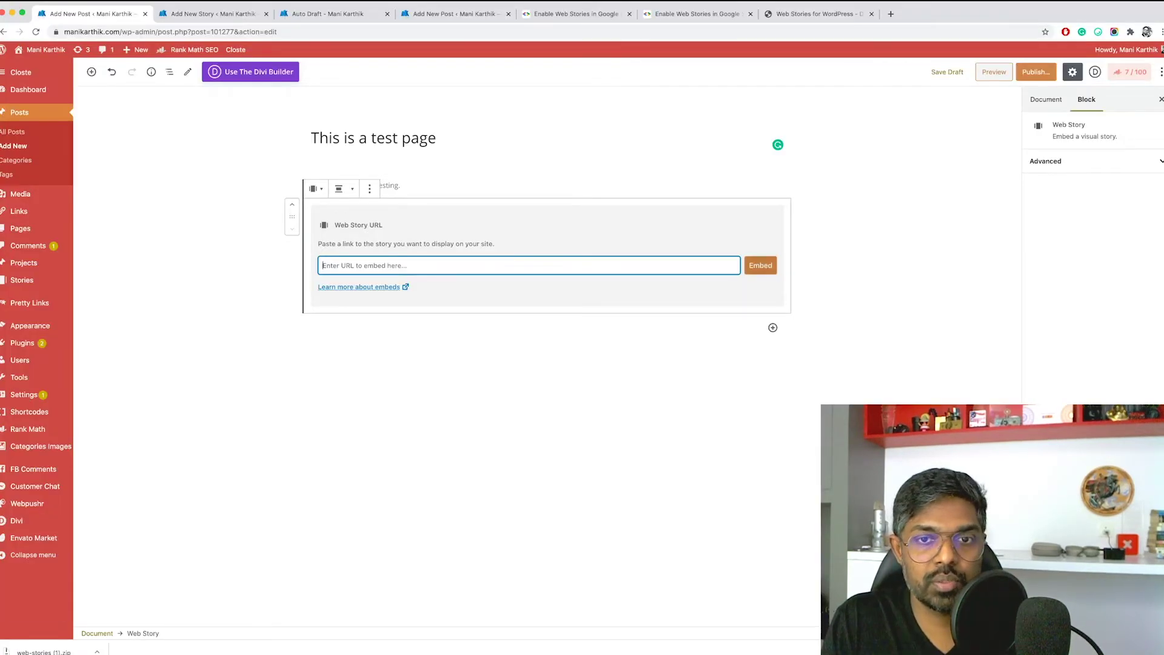
key(super+r)
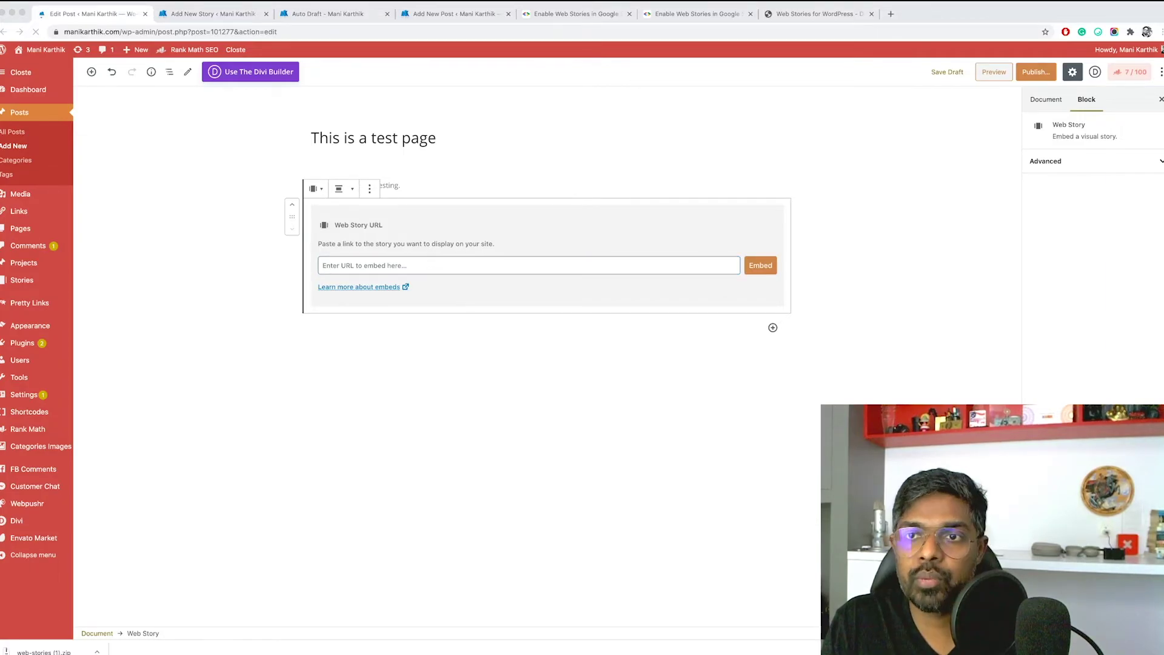
click(212, 14)
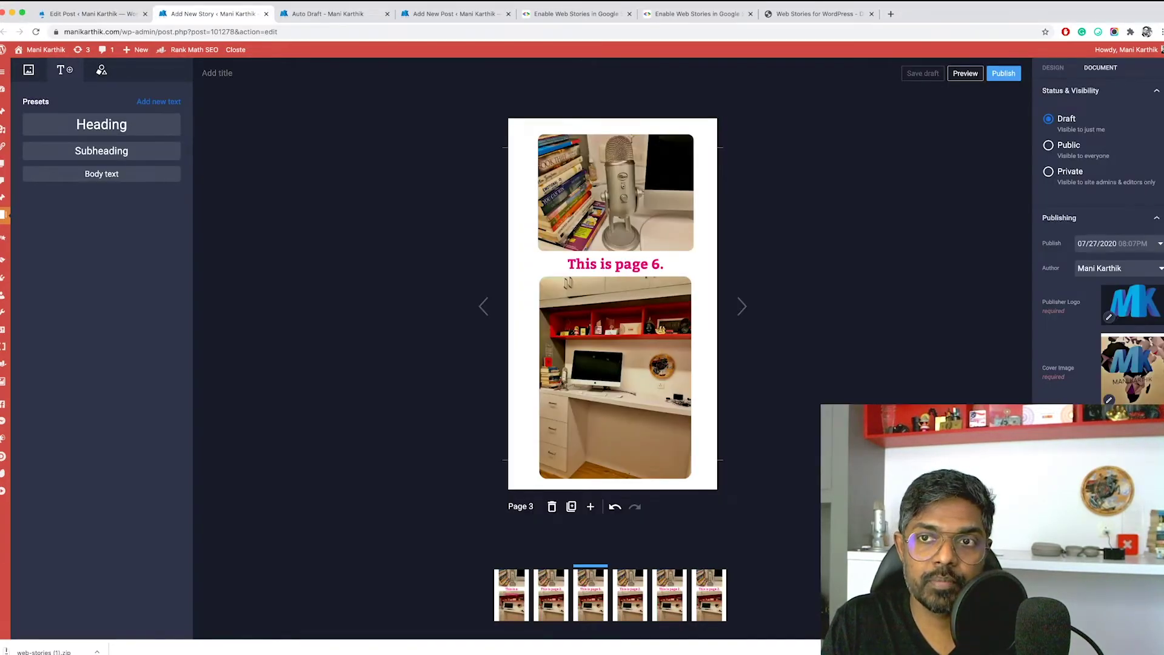
Publish the web story and embed it through the Web Story block in the "This is a test page" post
click(1003, 74)
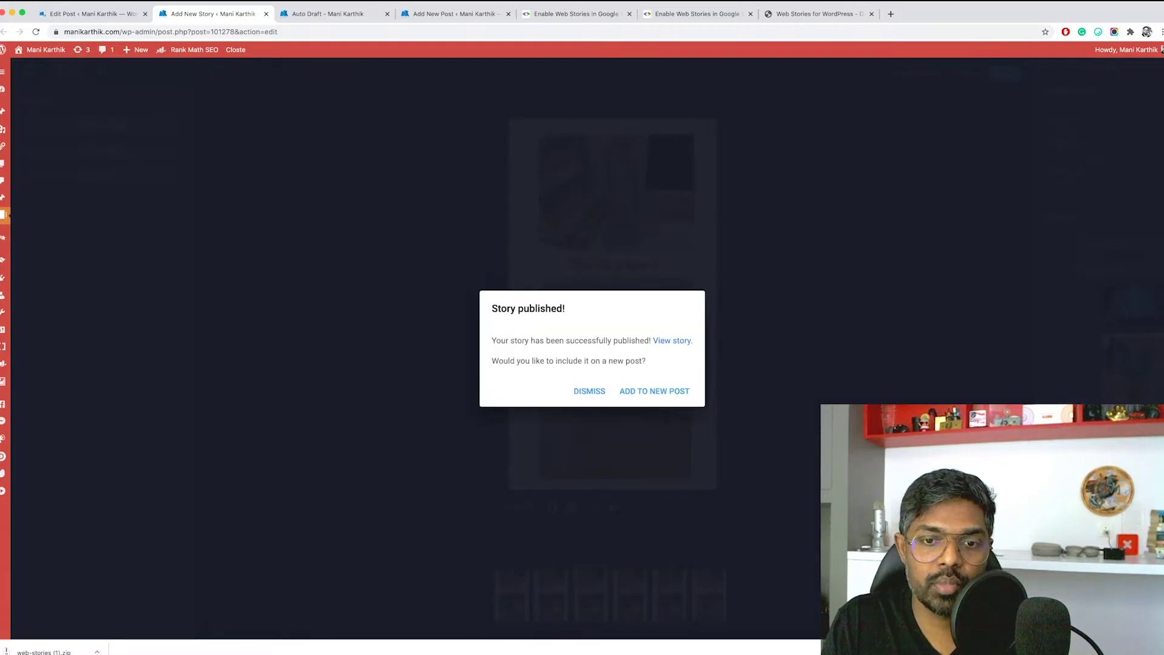
click(93, 14)
key(Return)
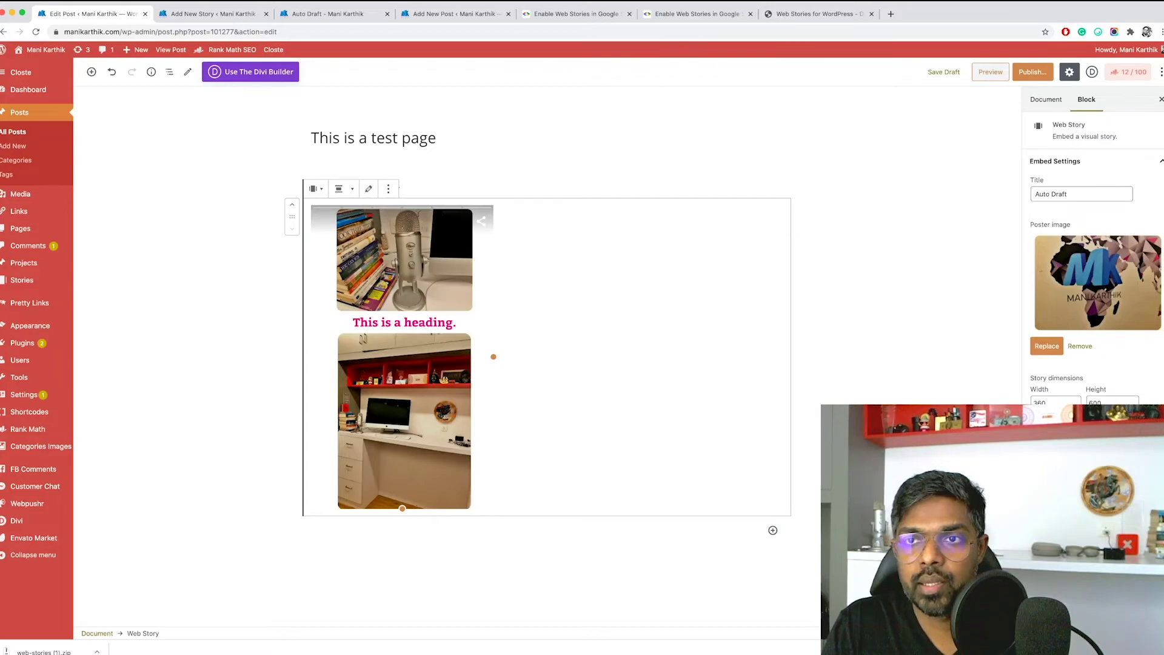
Preview the "This is a test page" post and check the embedded story below the paragraph
click(991, 71)
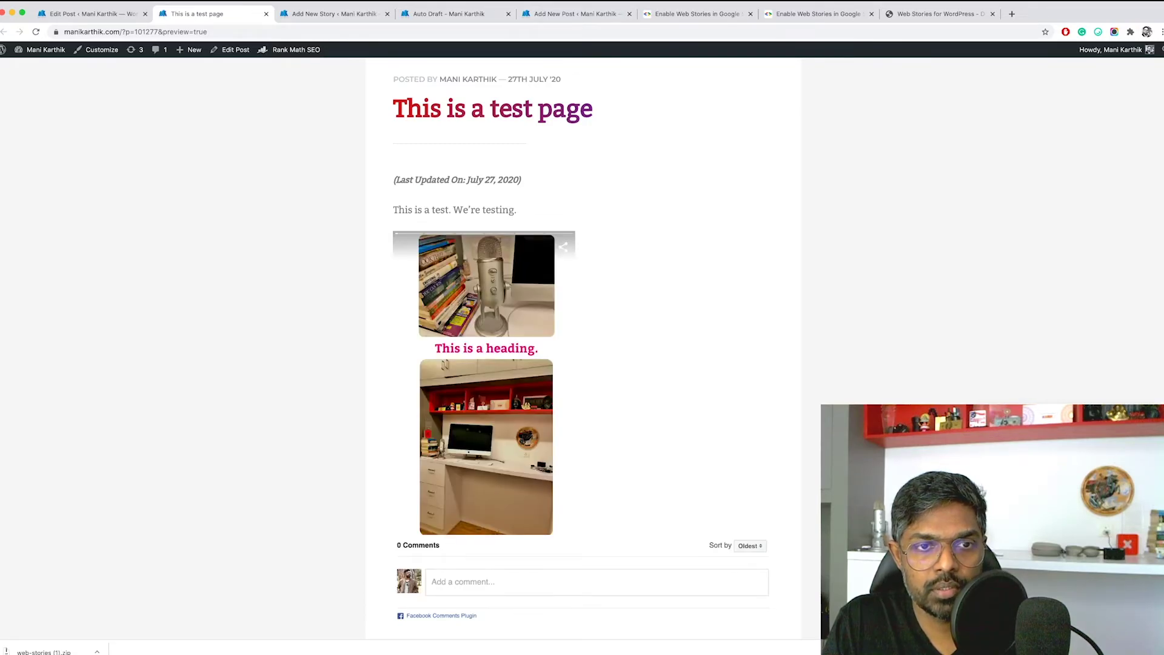
scroll(582, 340, down, 1)
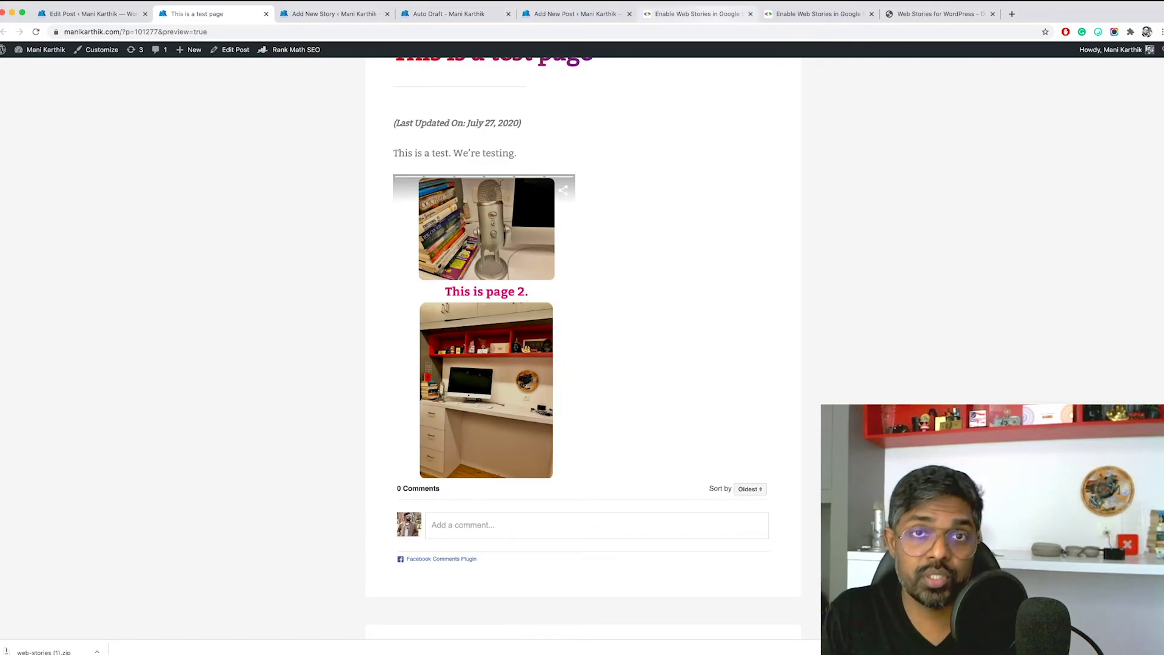
Review how web stories appear on Google in the "Enable Web Stories in Google Search" guide and return to the post preview
click(697, 13)
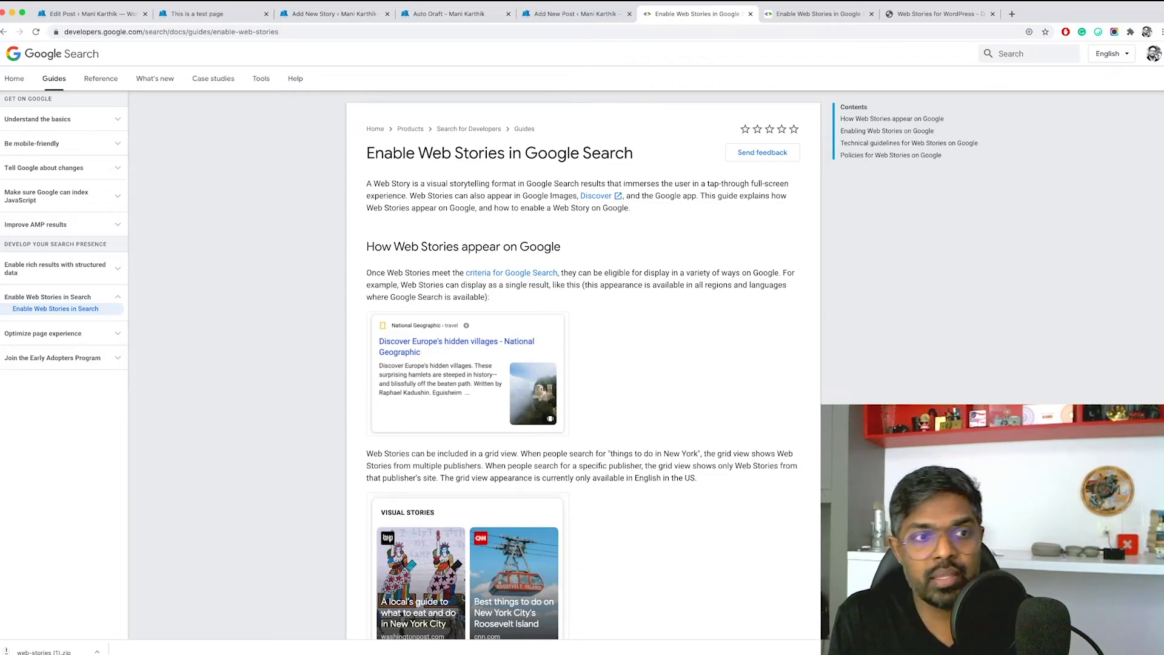
scroll(582, 352, down, 10)
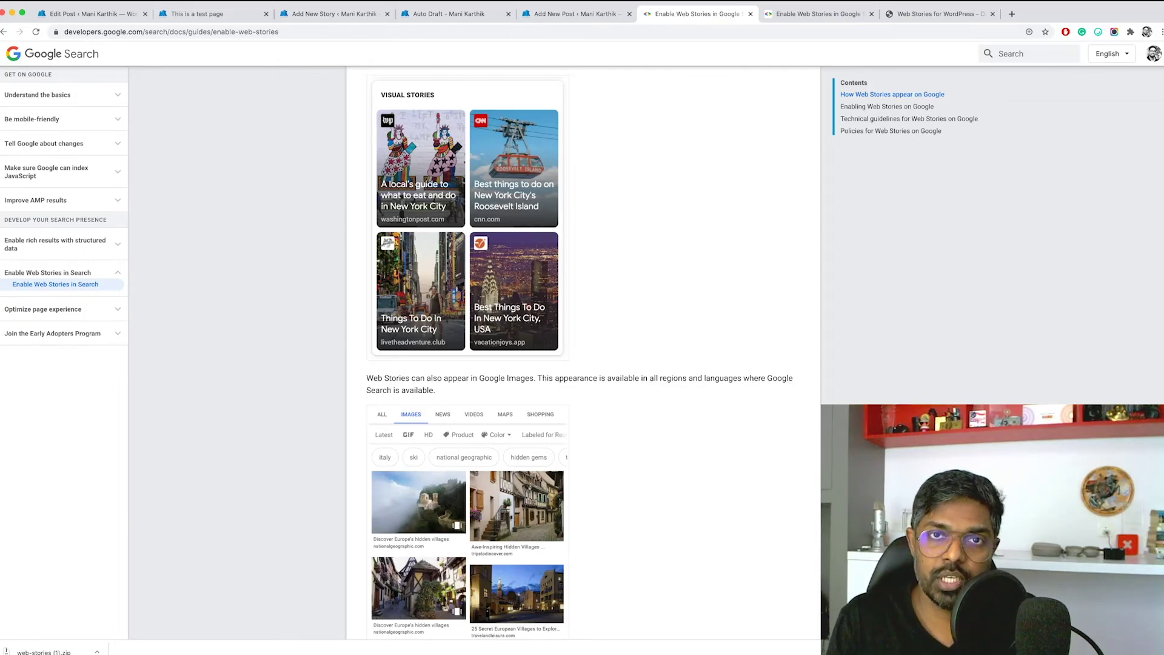
scroll(584, 352, up, 7)
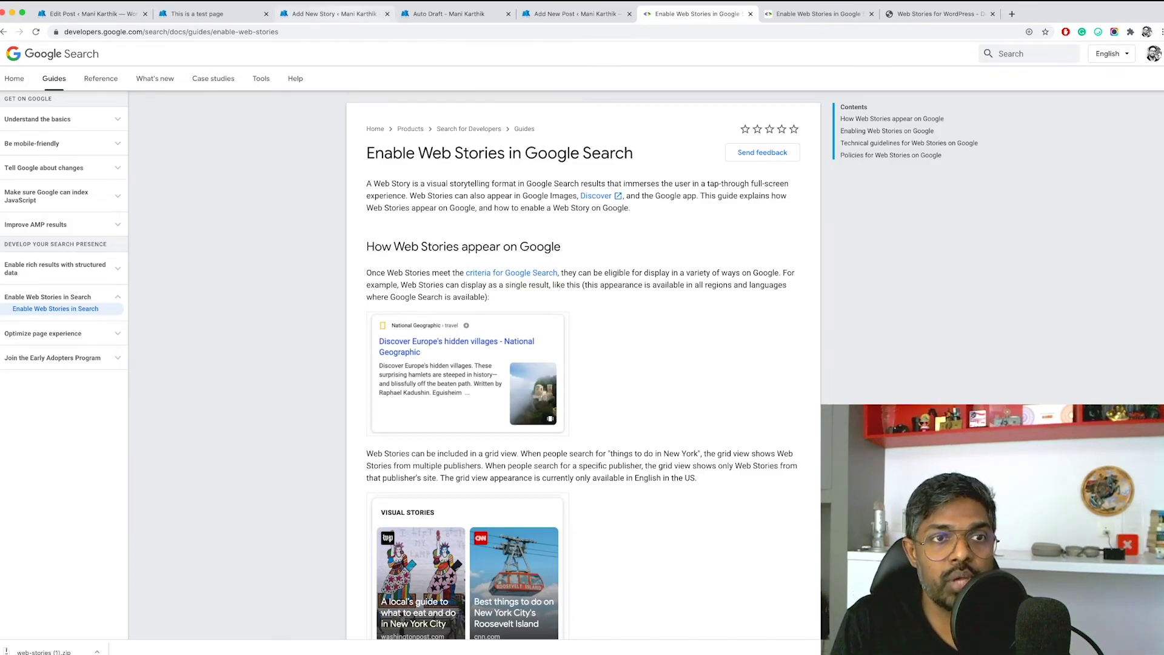
click(333, 13)
click(200, 13)
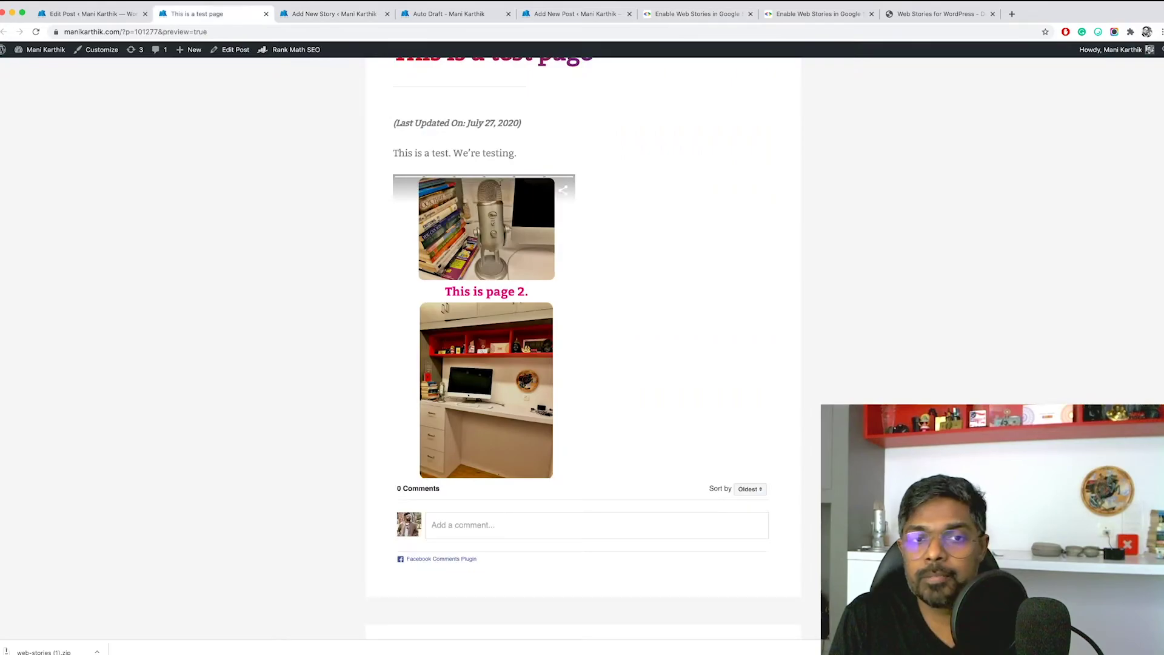
scroll(582, 340, up, 3)
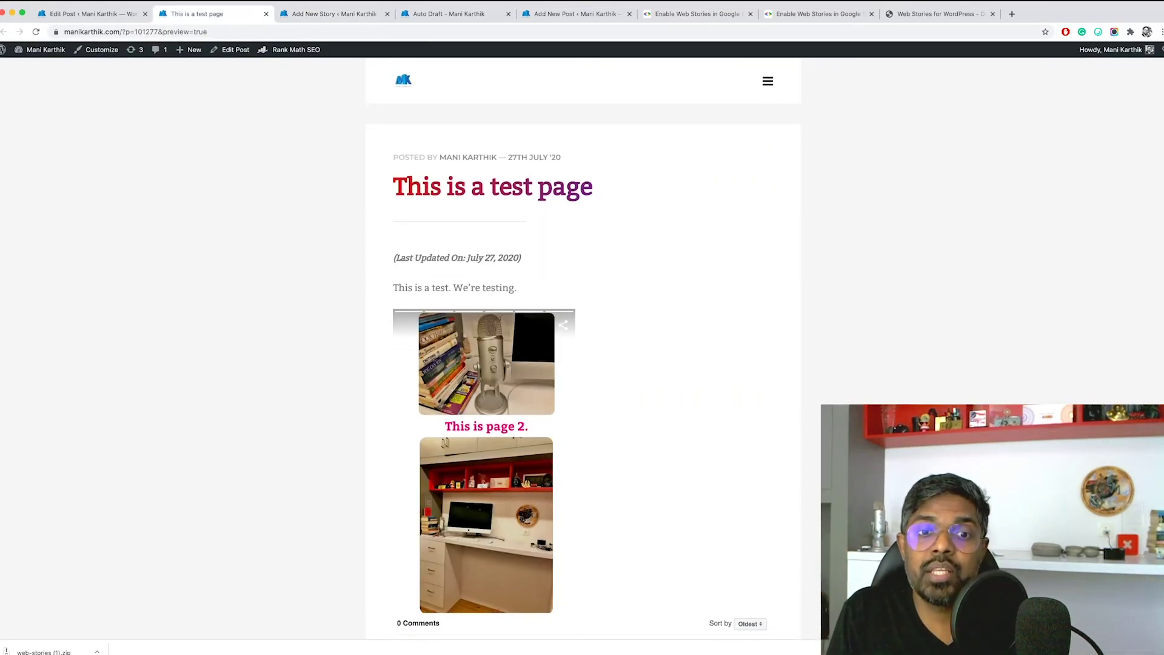